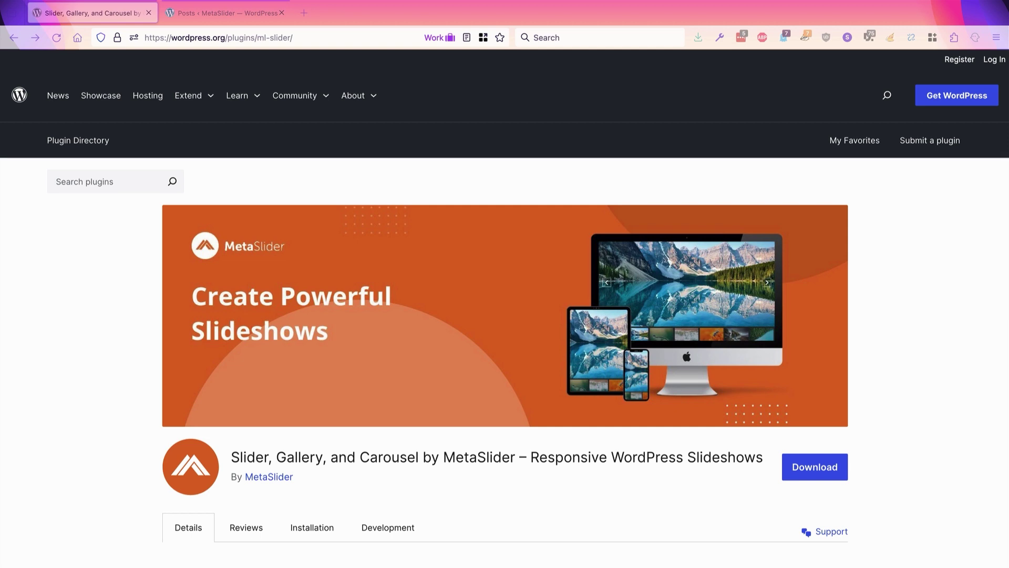
Create an Image Slideshow with sample images from the MetaSlider Pro Quick Start page in the WordPress admin.
left_click(198, 14)
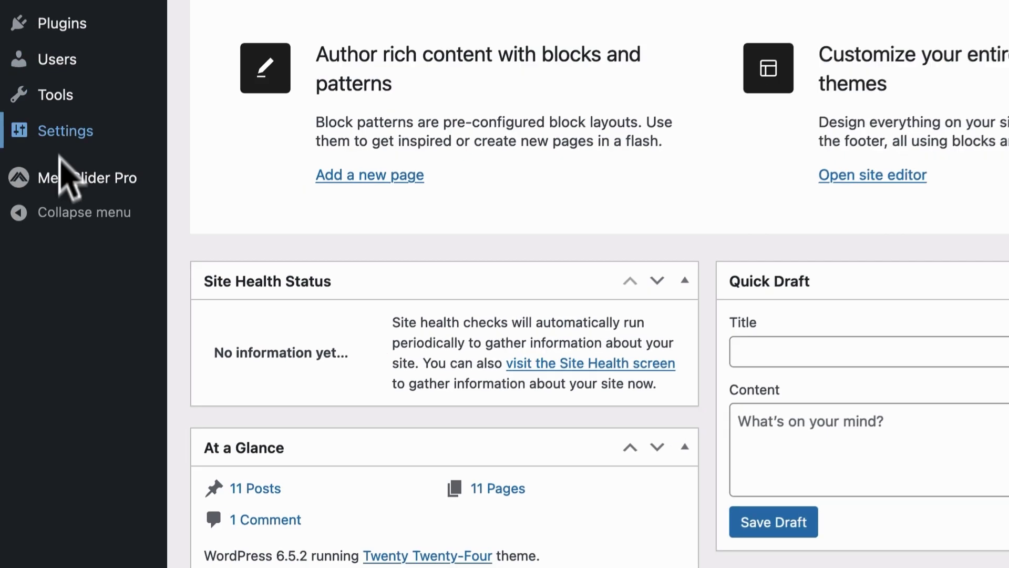
mouse_move(33, 358)
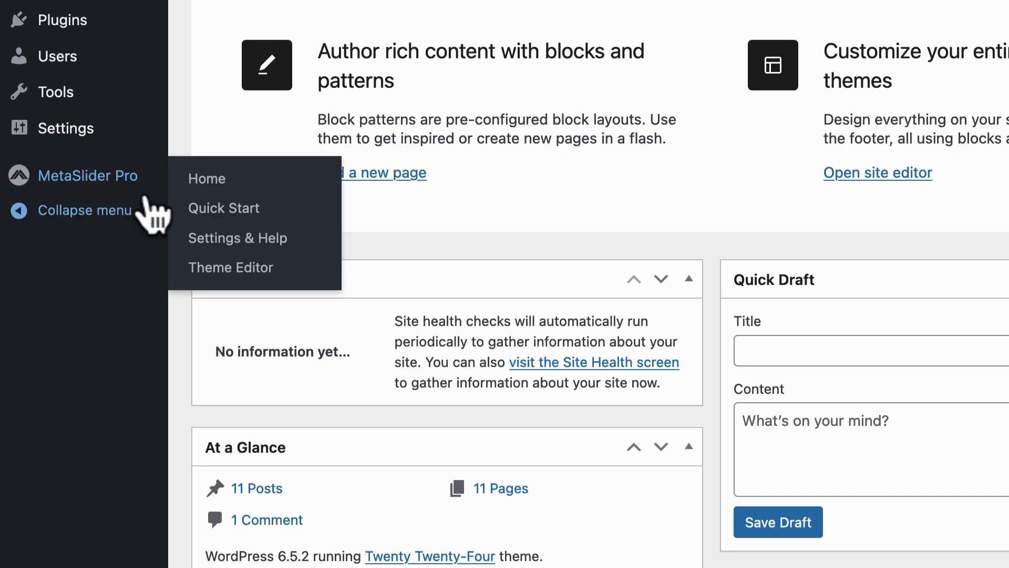
left_click(202, 209)
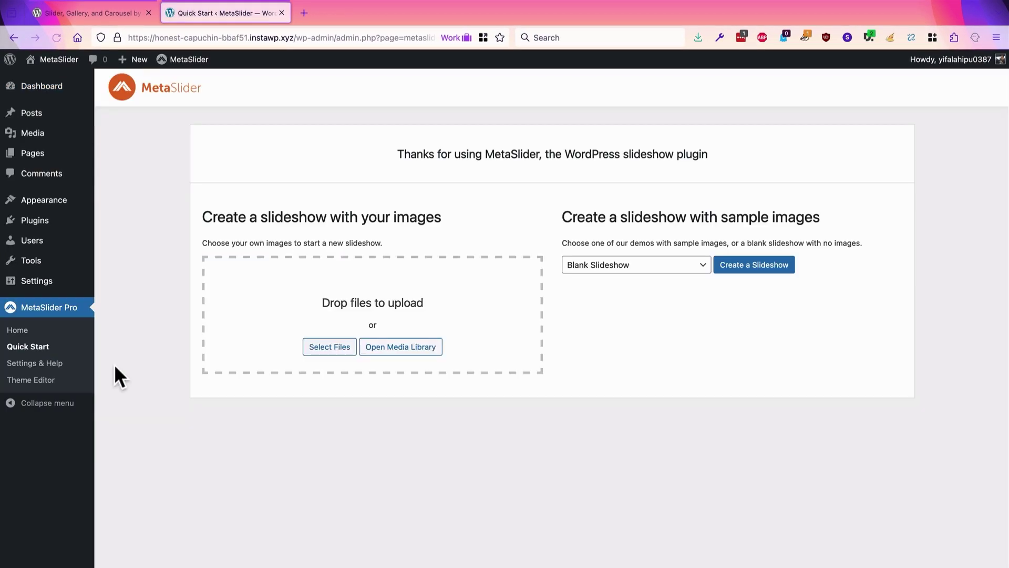
left_click(584, 264)
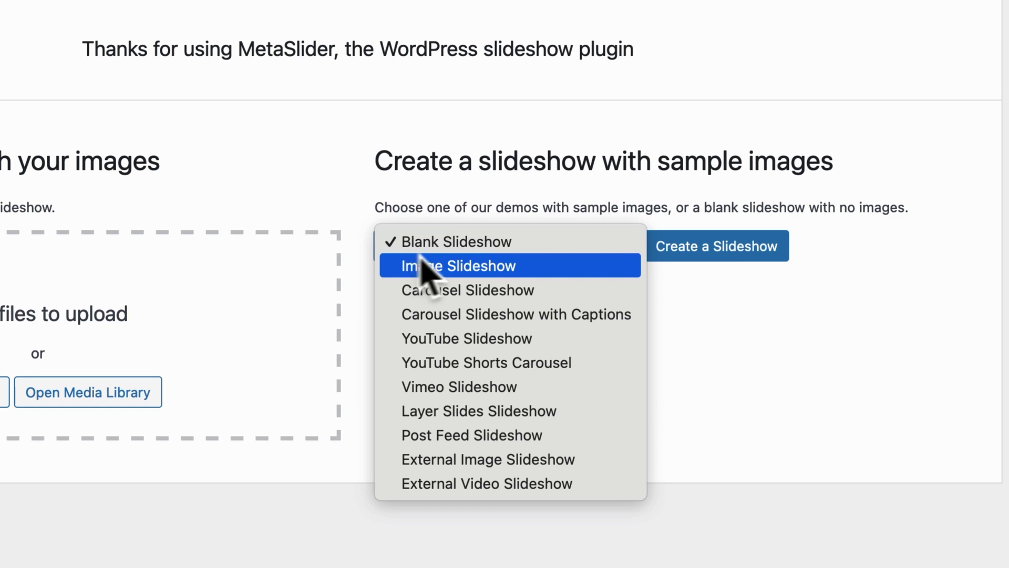
left_click(628, 265)
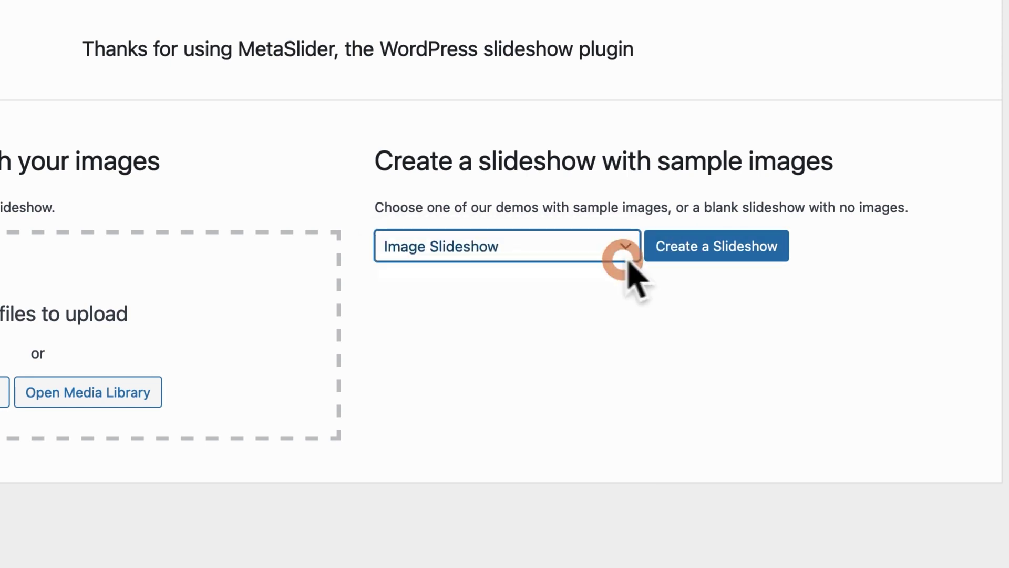
left_click(687, 256)
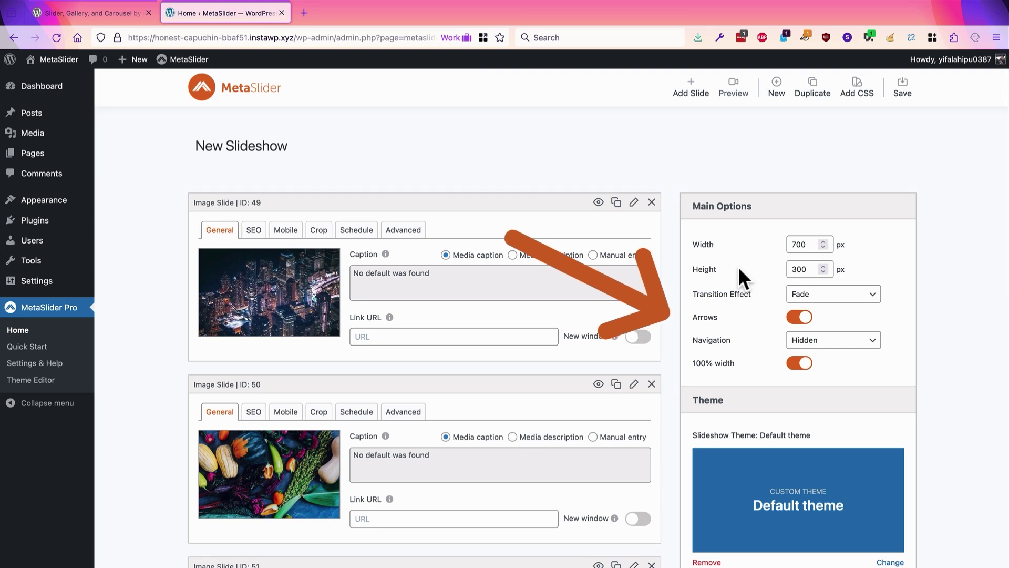
Review the new slideshow's options from Main Options down to the Shortcode, and save the slideshow.
mouse_move(713, 317)
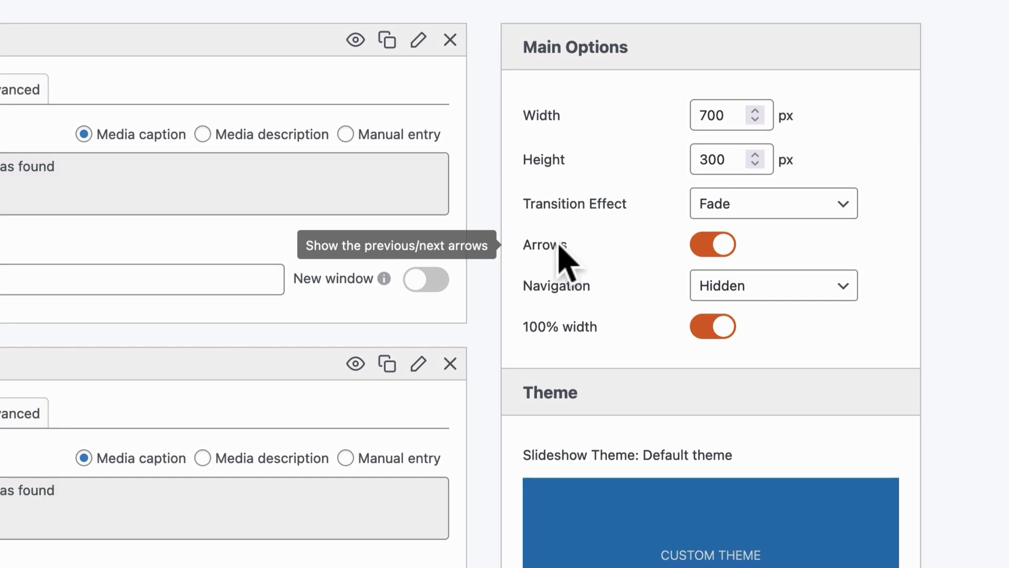
mouse_move(550, 289)
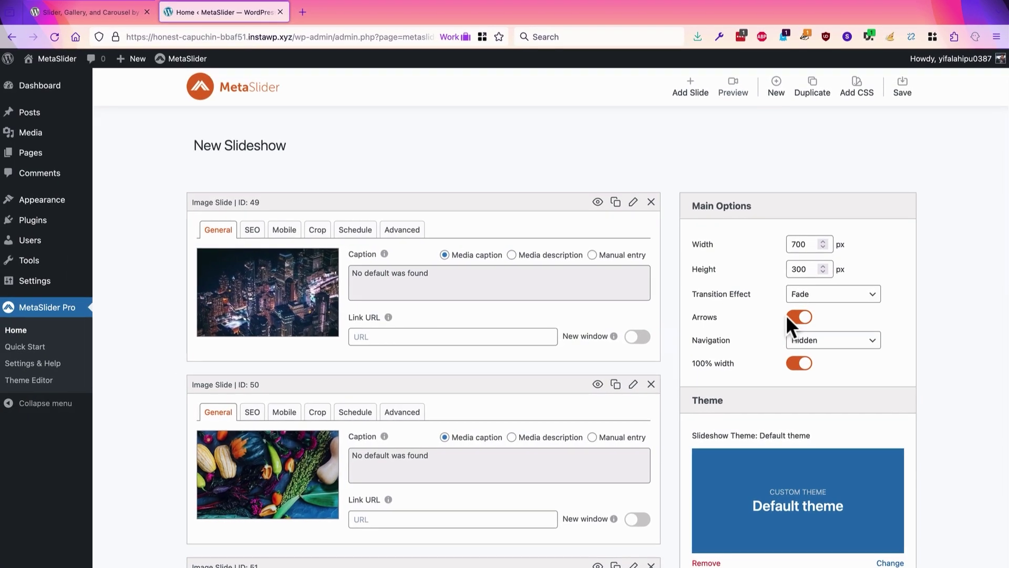
scroll(787, 315, "down", 4)
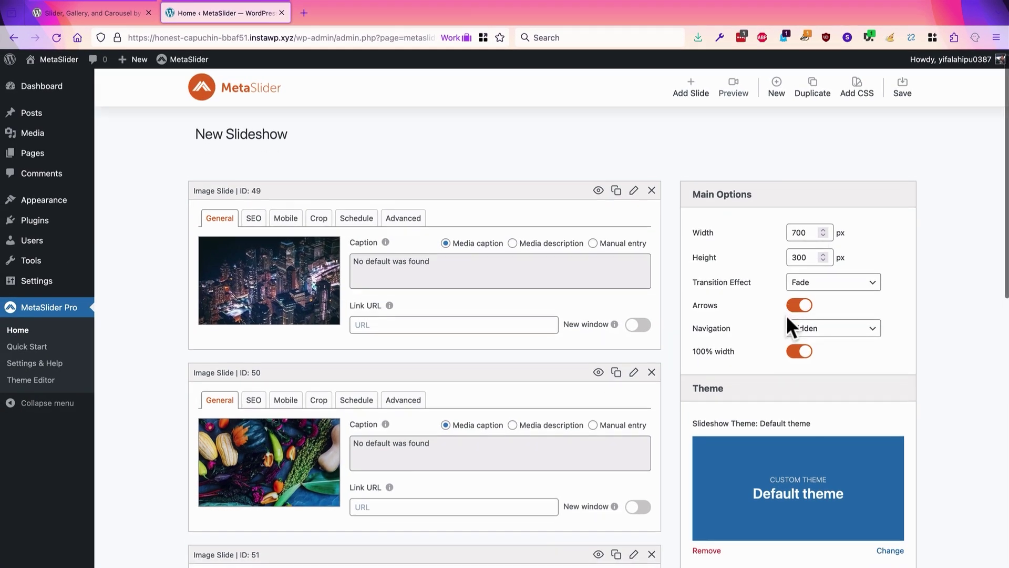
scroll(786, 314, "down", 10)
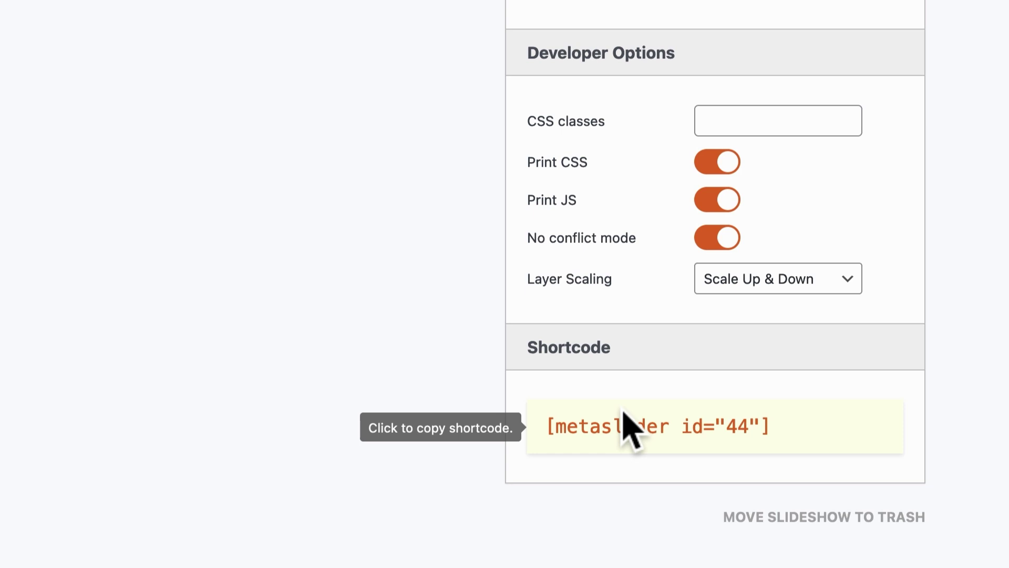
scroll(628, 426, "up", 10)
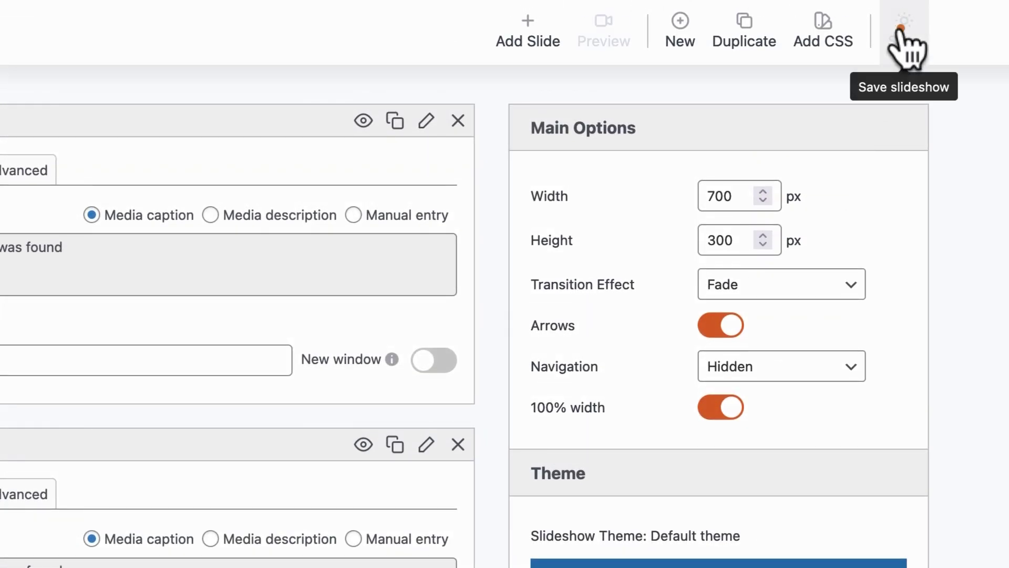
left_click(903, 24)
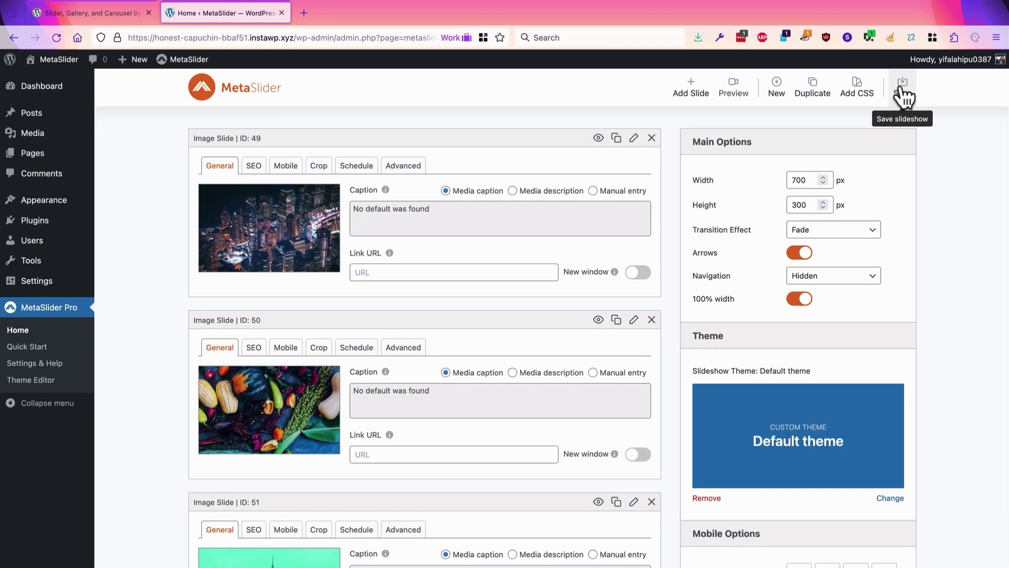
Start a new post in a separate browser tab and title it "My Slideshow".
mouse_move(33, 115)
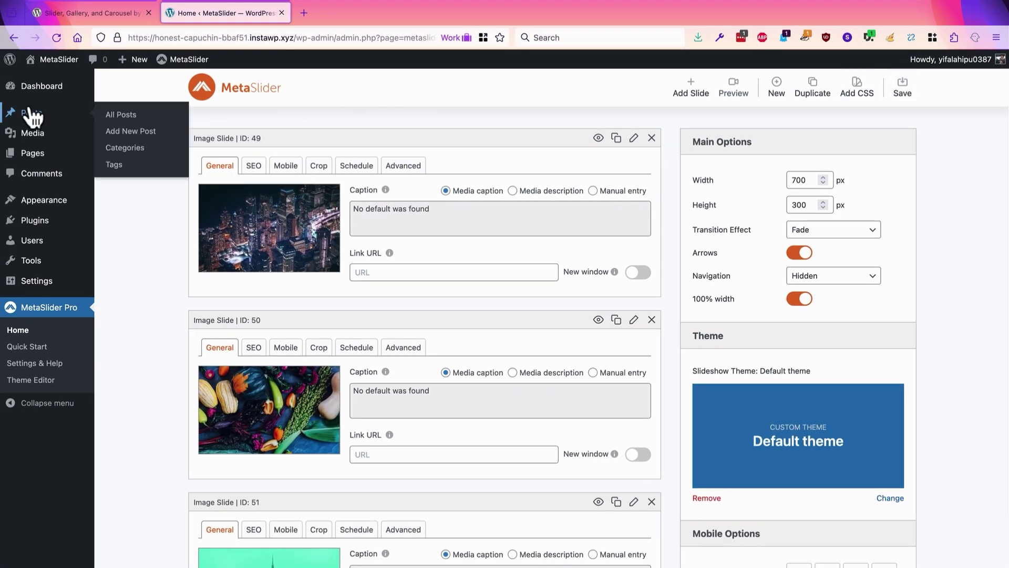
right_click(124, 131)
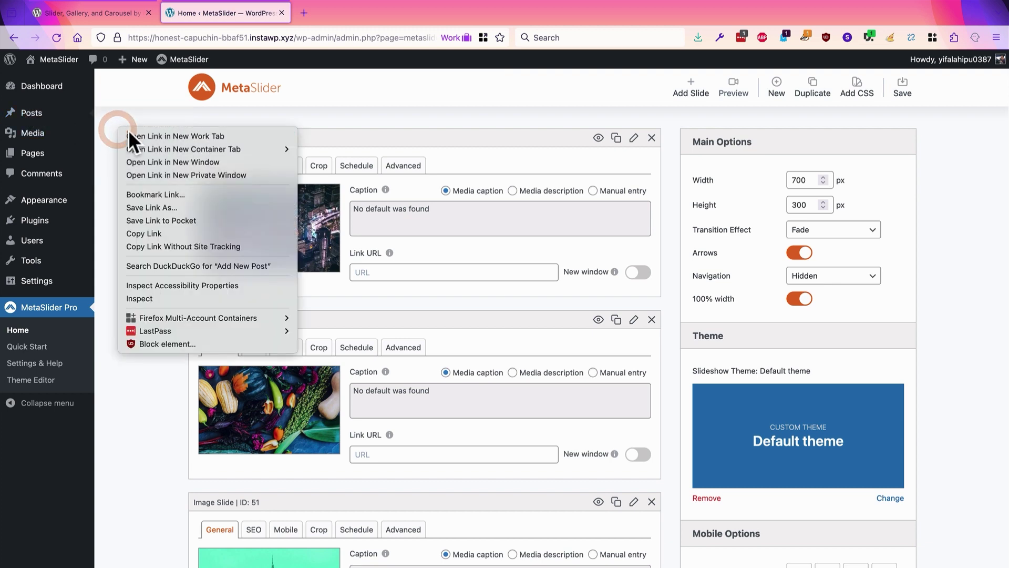
left_click(129, 135)
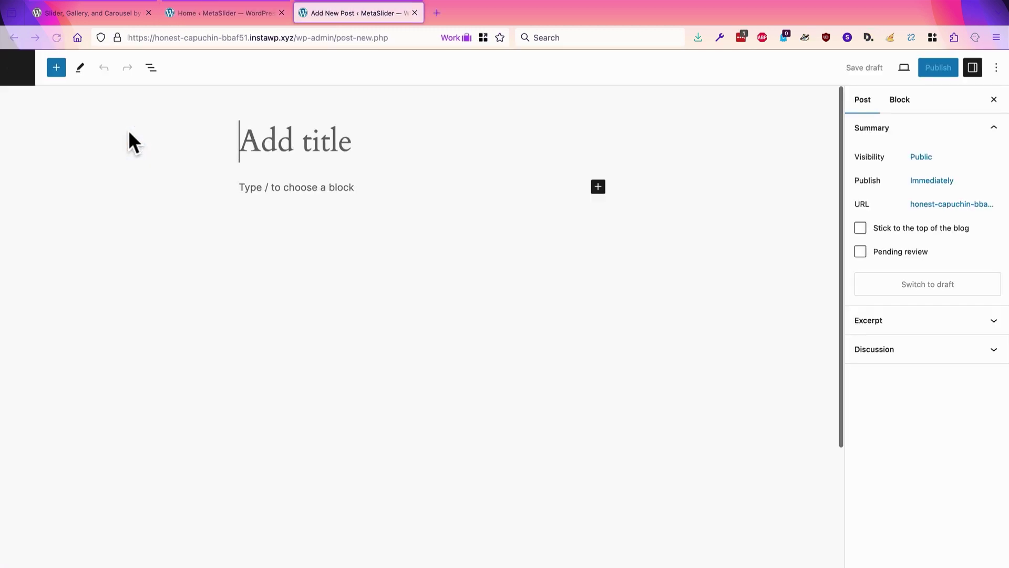
type("My Sli")
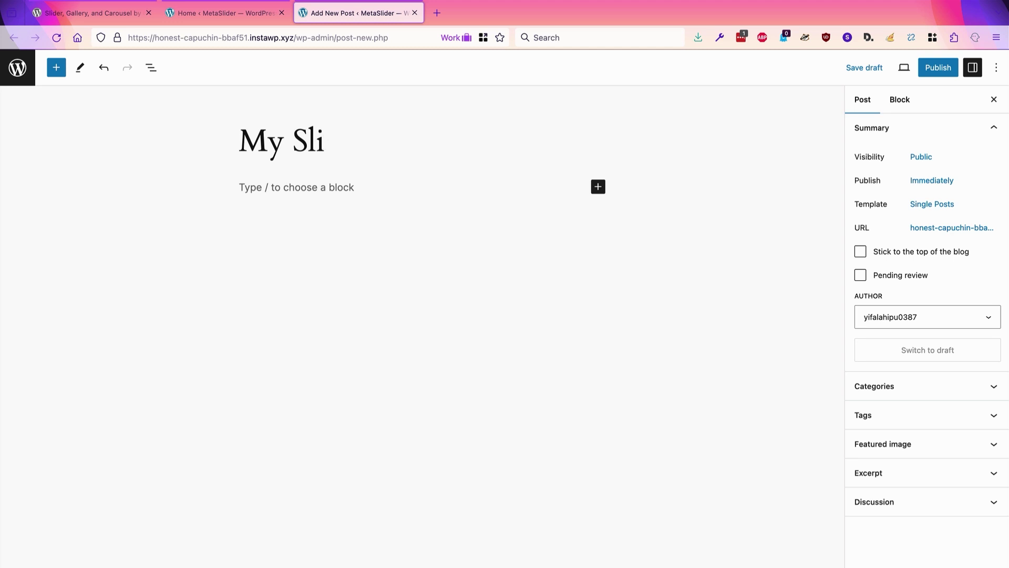
type("de")
key("BackSpace")
type("deshow")
key("Return")
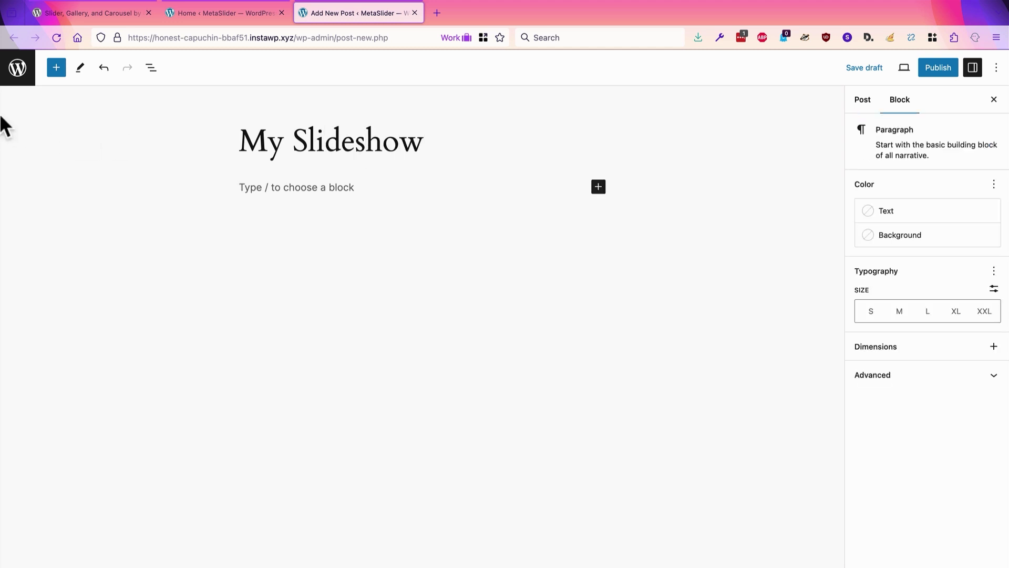
Insert a MetaSlider block below the post title and select New Slideshow (#44) for it.
left_click(57, 68)
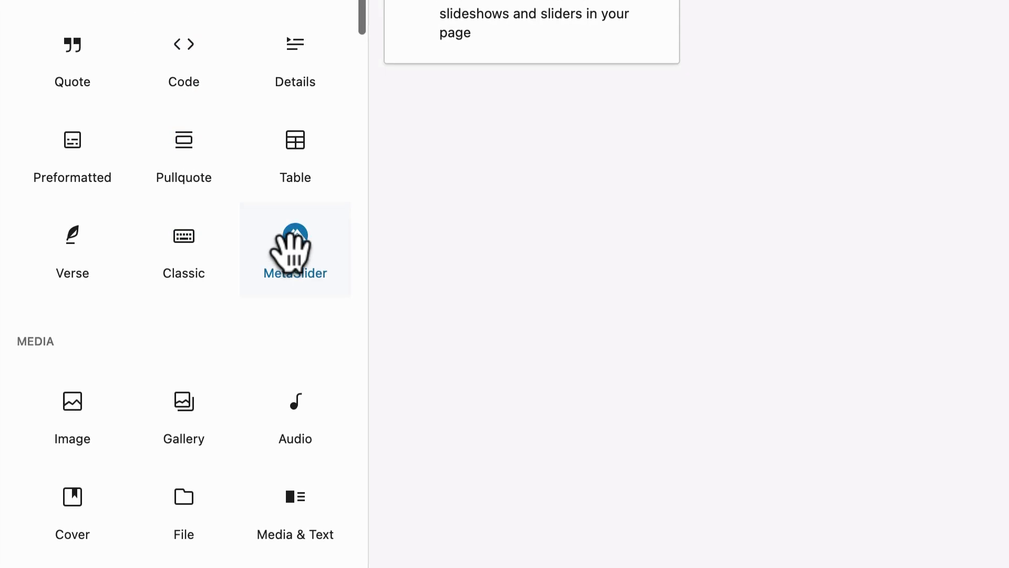
left_click(171, 358)
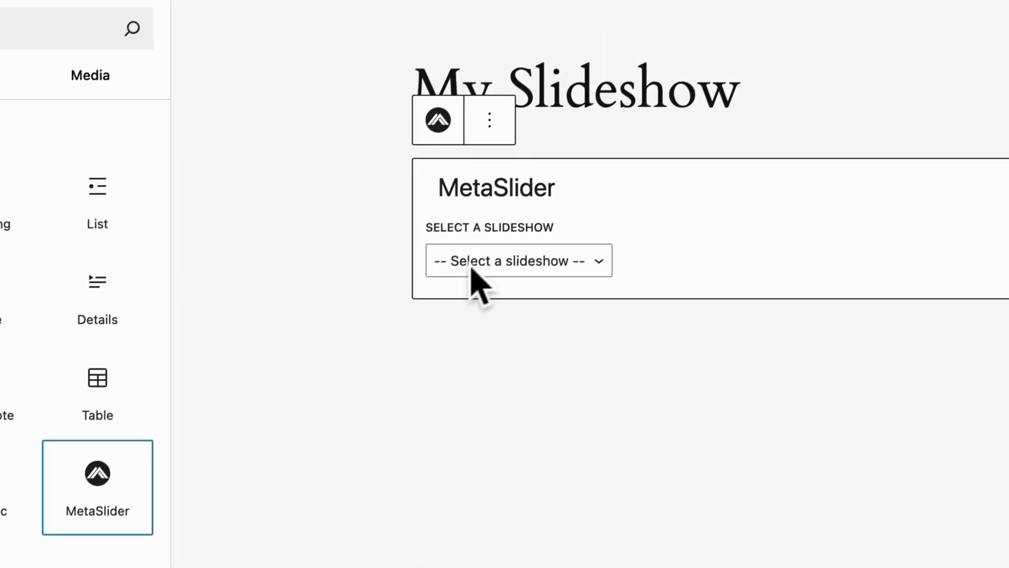
left_click(663, 26)
left_click(469, 283)
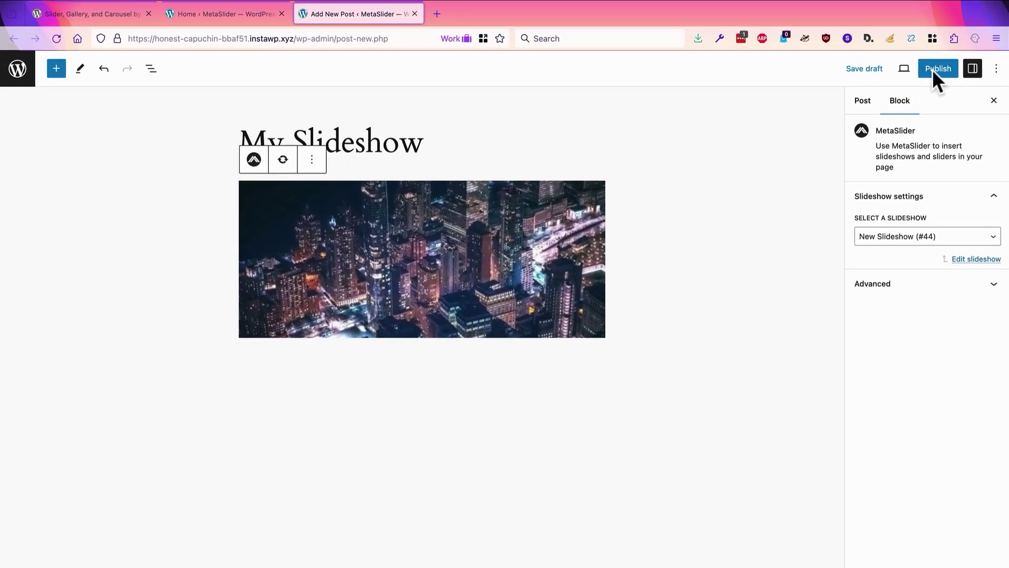
Publish the My Slideshow post and open it on the live site.
left_click(932, 68)
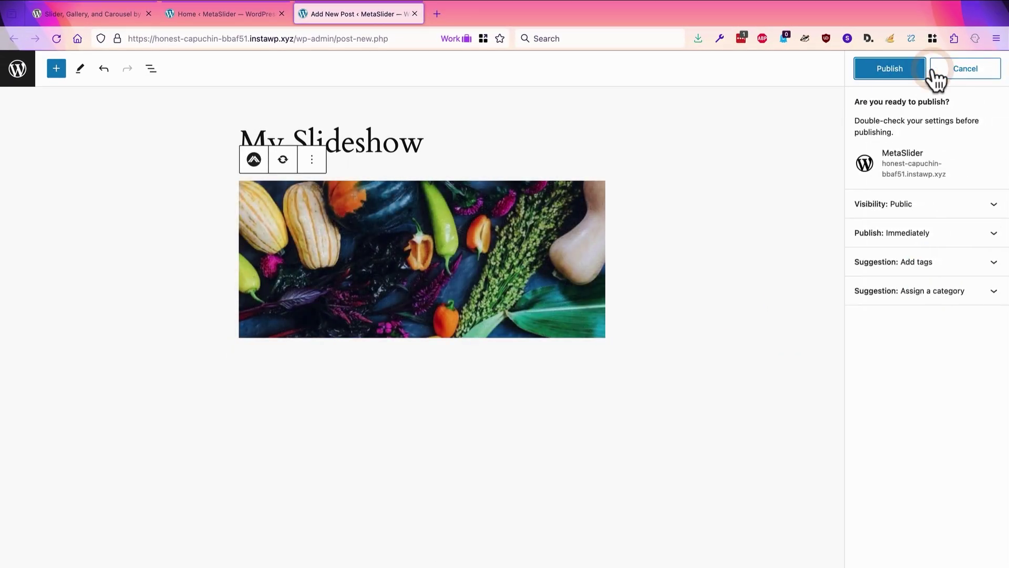
left_click(903, 71)
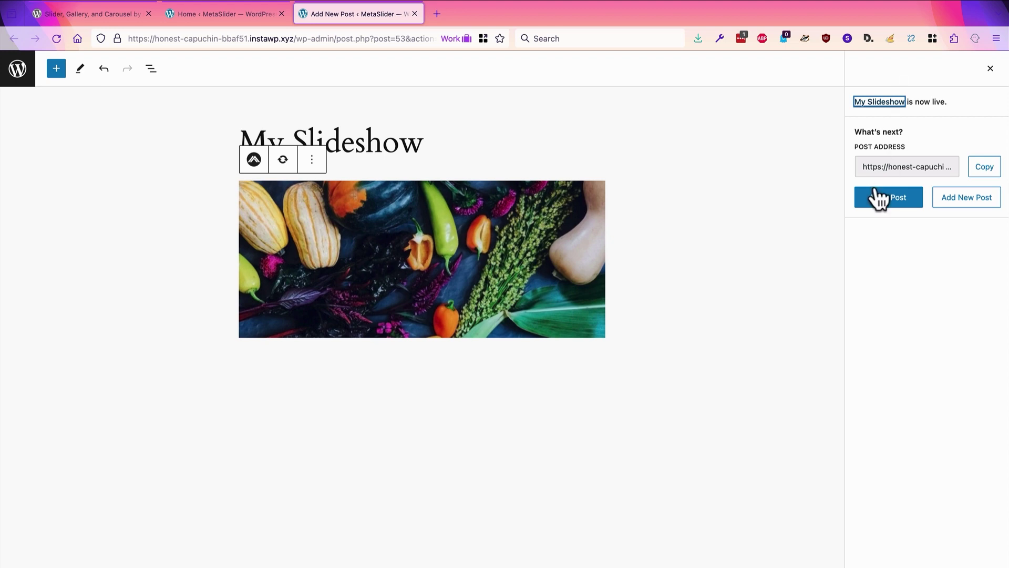
left_click(876, 200)
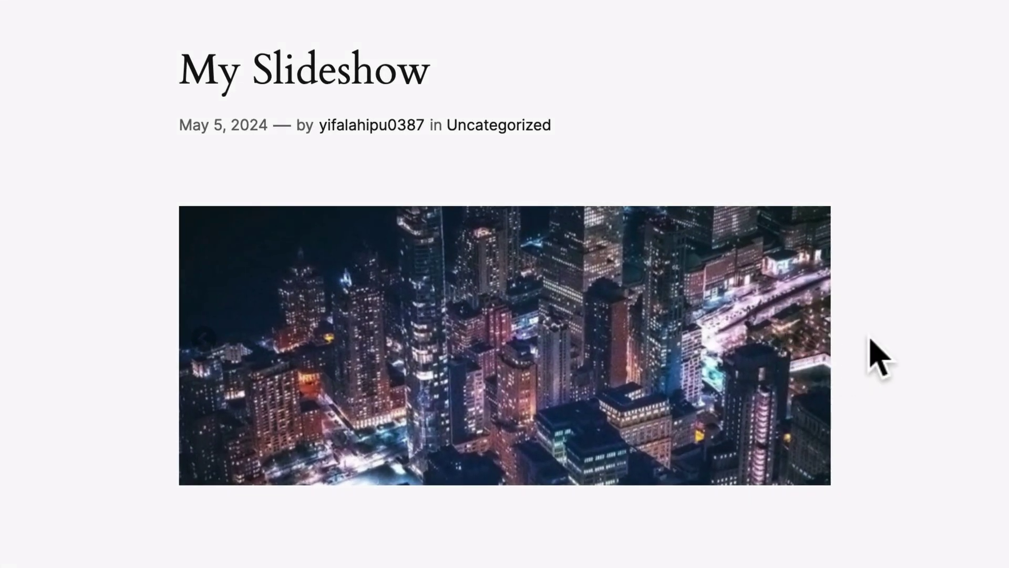
Advance through the slides of the slideshow on the published post to check its navigation.
left_click(871, 338)
left_click(807, 339)
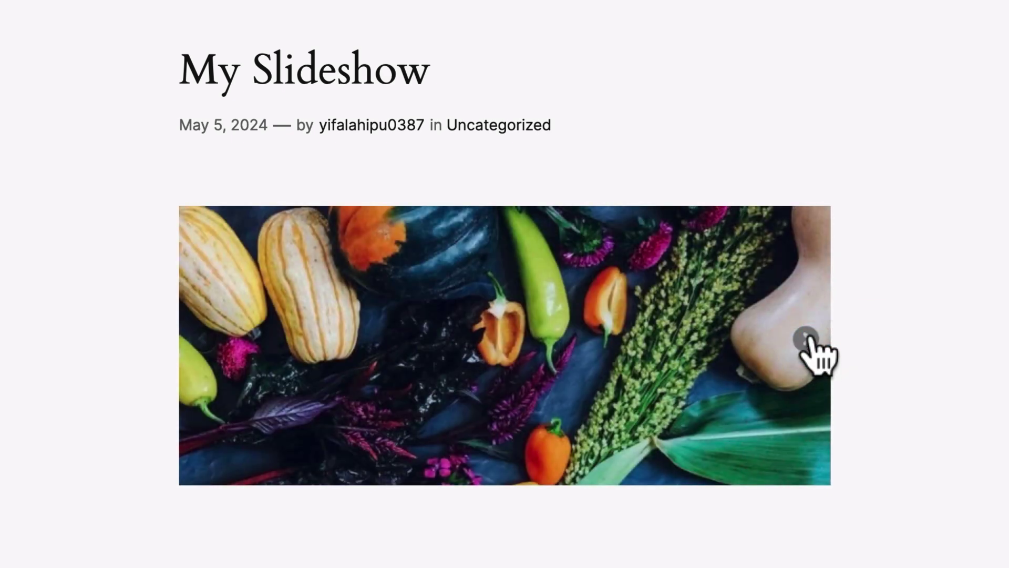
left_click(806, 339)
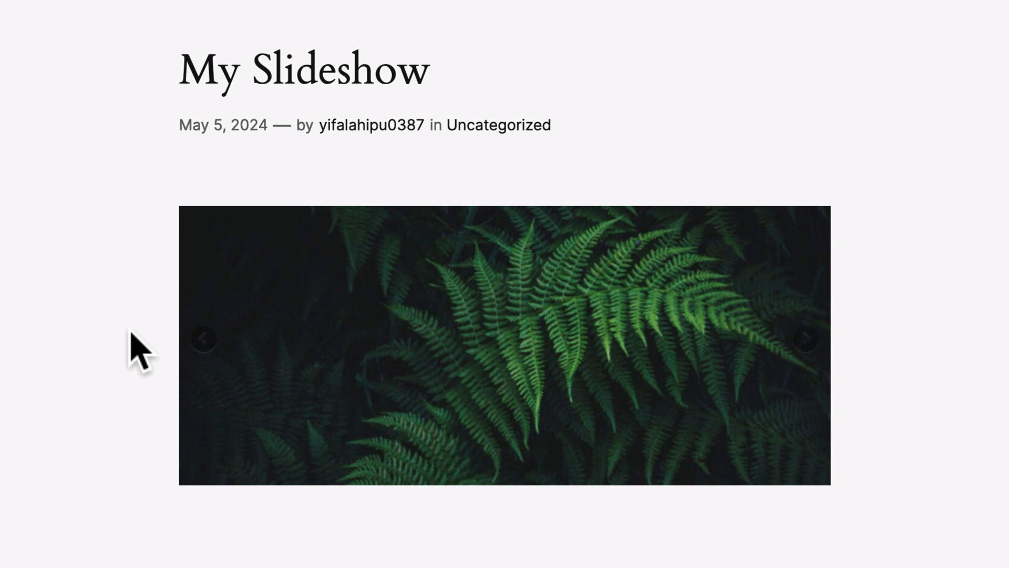
left_click(803, 341)
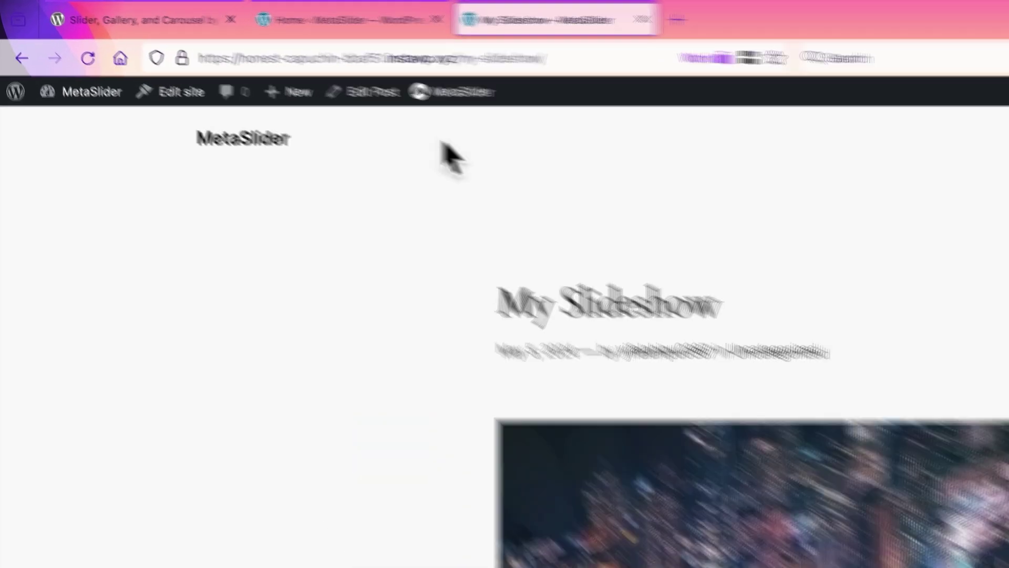
Open New Slideshow for editing in a separate browser tab, starting from the published post.
left_click(288, 67)
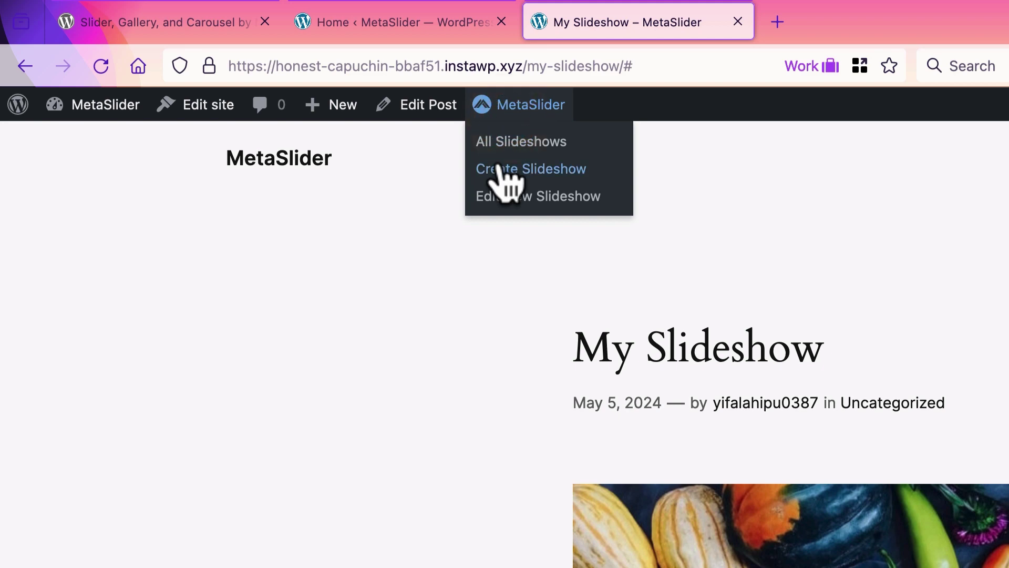
right_click(504, 195)
left_click(513, 207)
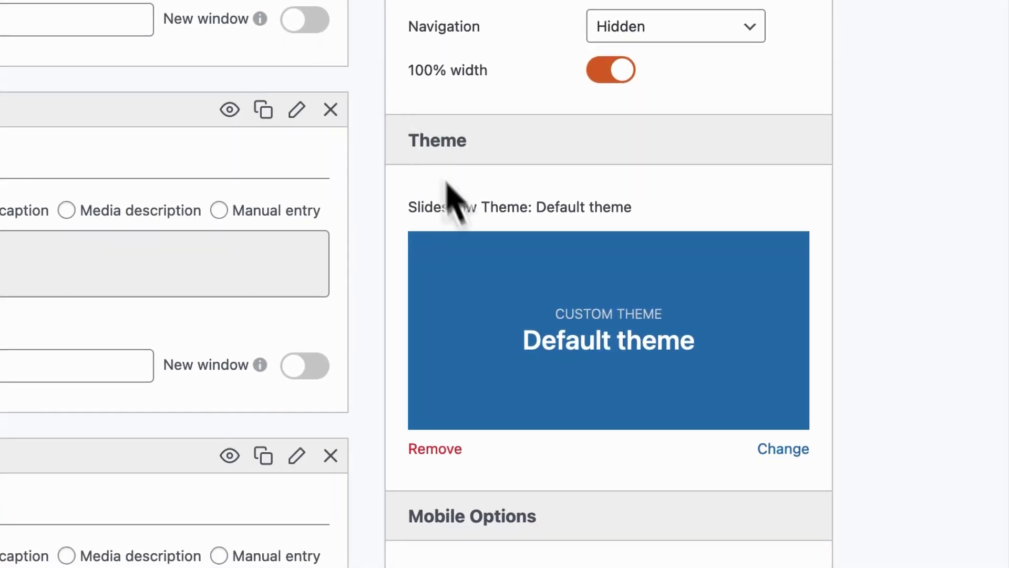
Change the slideshow's theme from the custom theme to the ready-made Bubble theme.
left_click(499, 308)
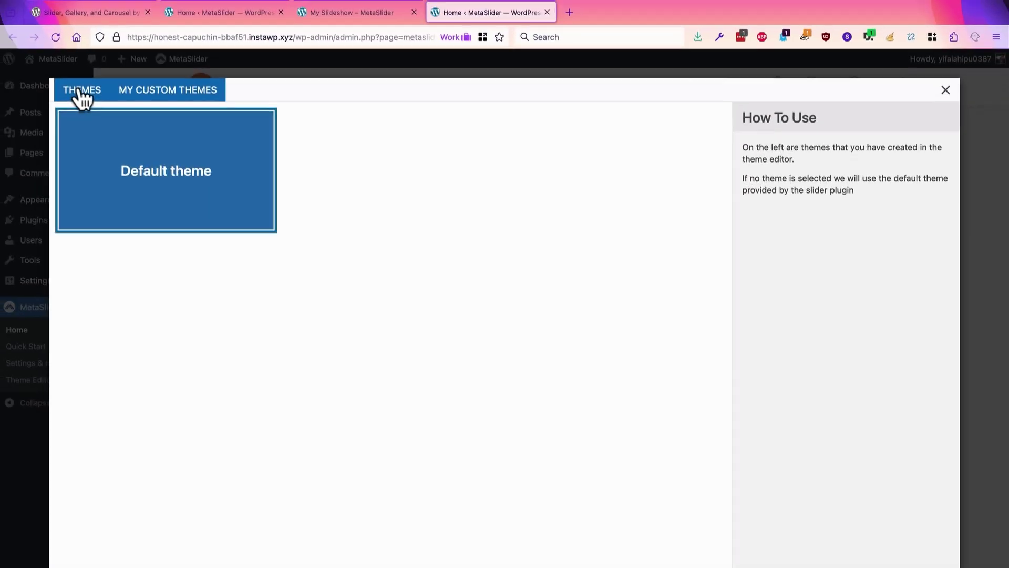
left_click(80, 92)
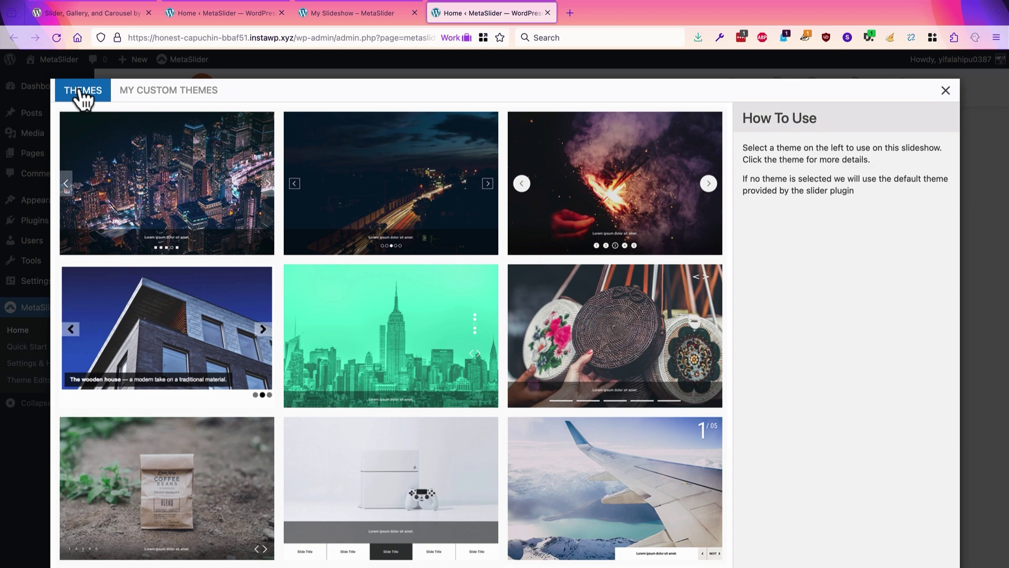
mouse_move(620, 203)
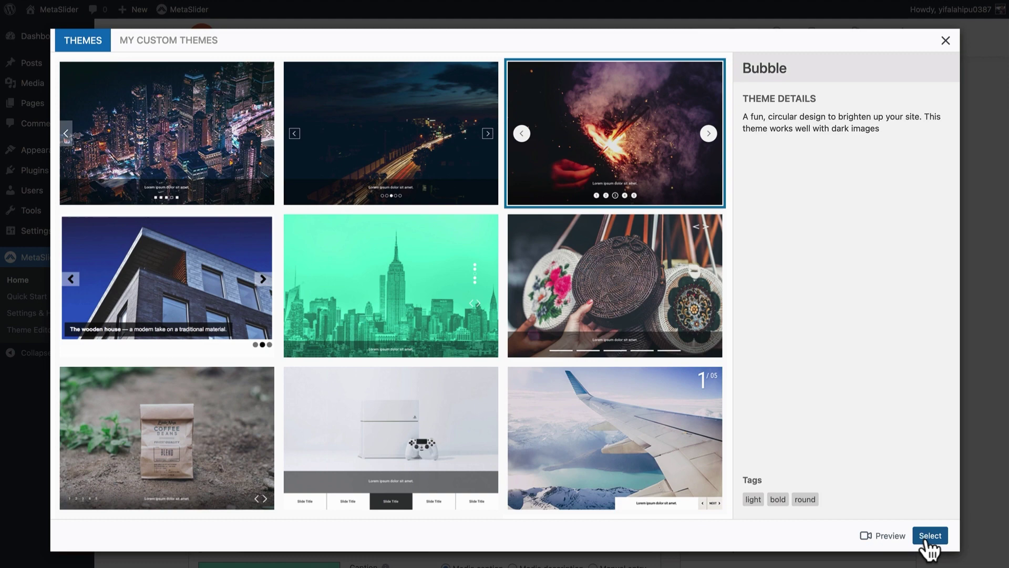
left_click(926, 539)
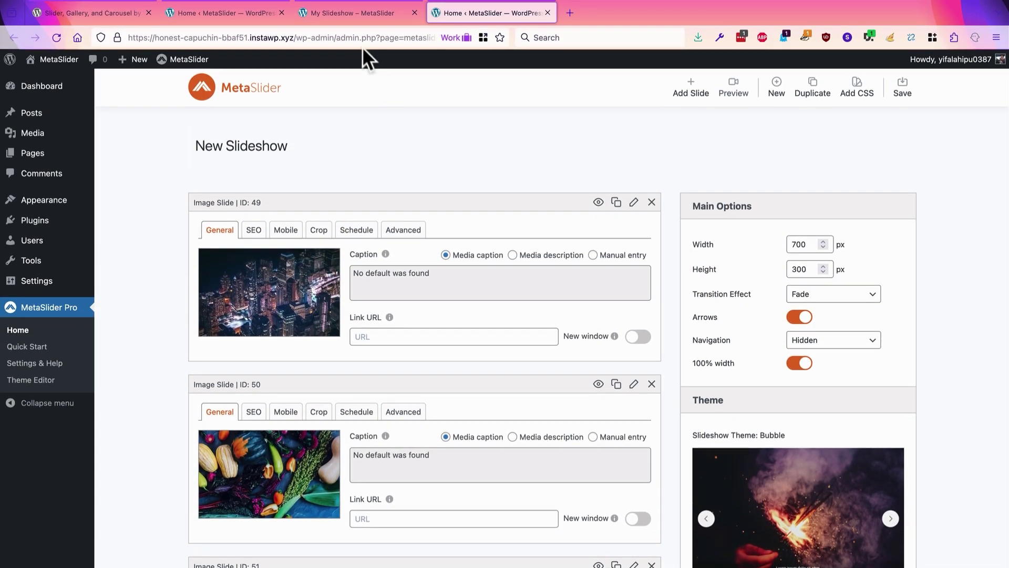
Inspect the slideshow's navigation arrows on the published My Slideshow post, and return to the slideshow's editing page.
left_click(350, 15)
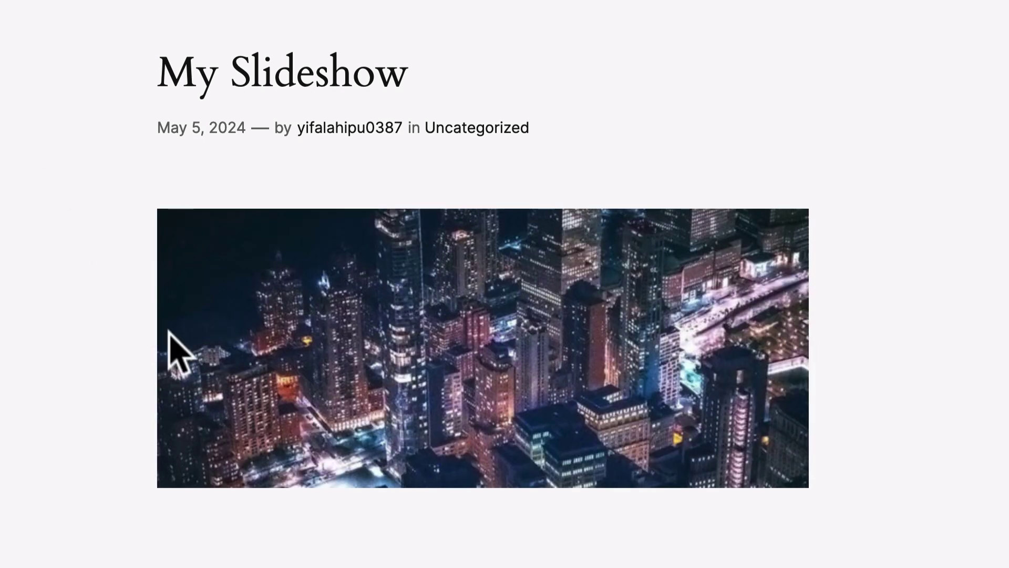
mouse_move(185, 349)
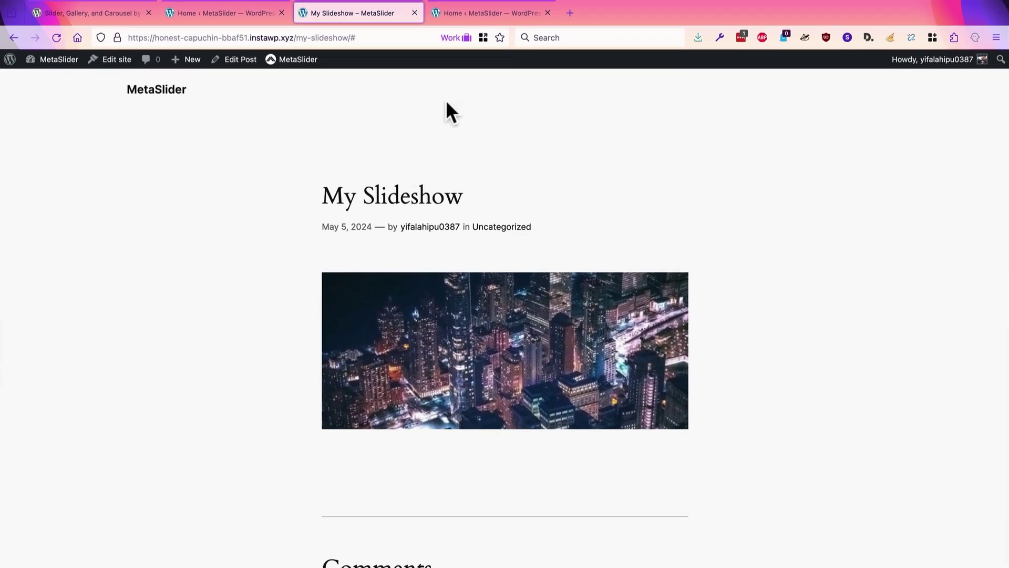
left_click(469, 12)
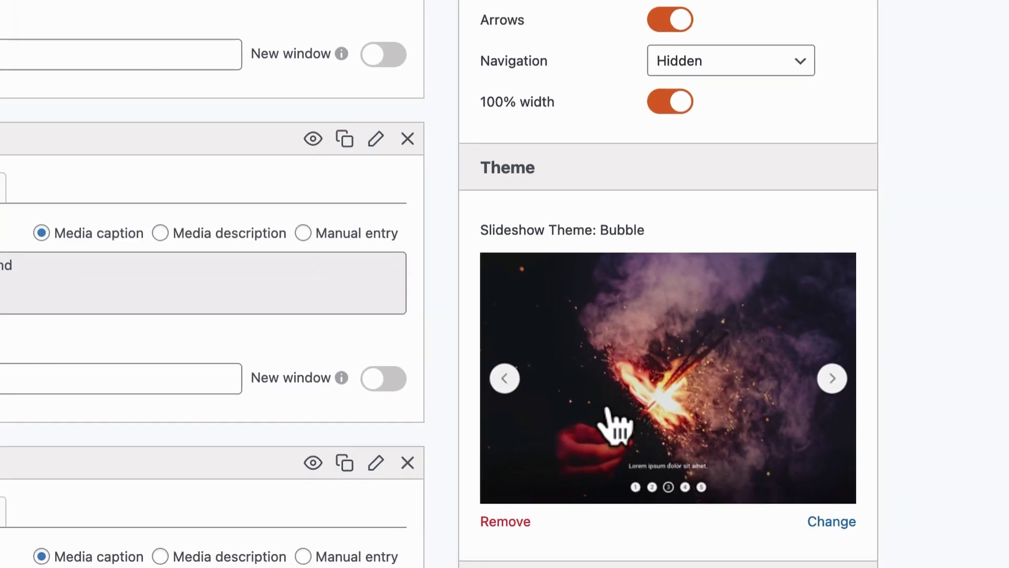
Change the slideshow's theme to the ready-made Radix theme.
left_click(765, 545)
left_click(254, 321)
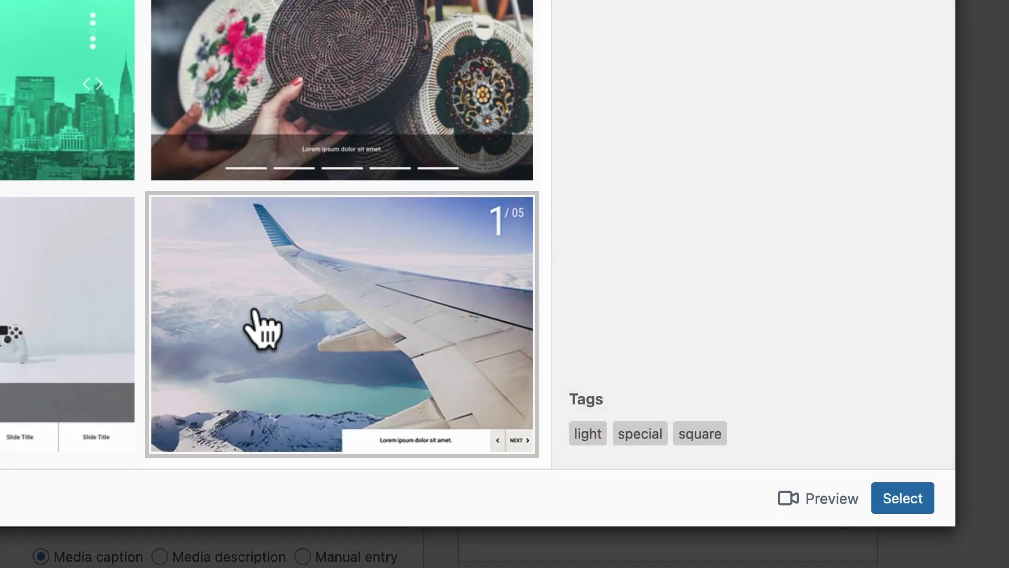
scroll(255, 315, "down", 3)
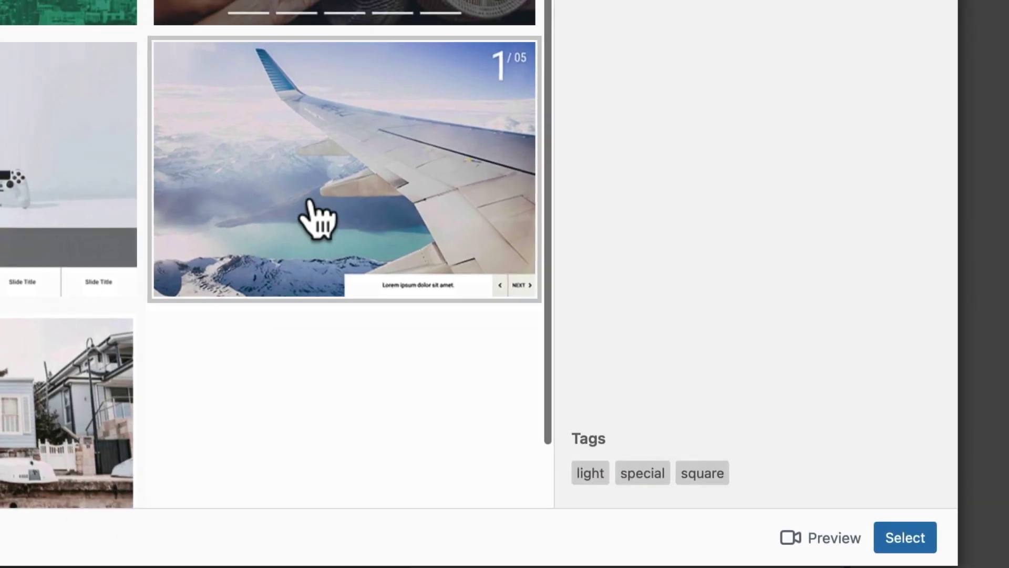
left_click(309, 174)
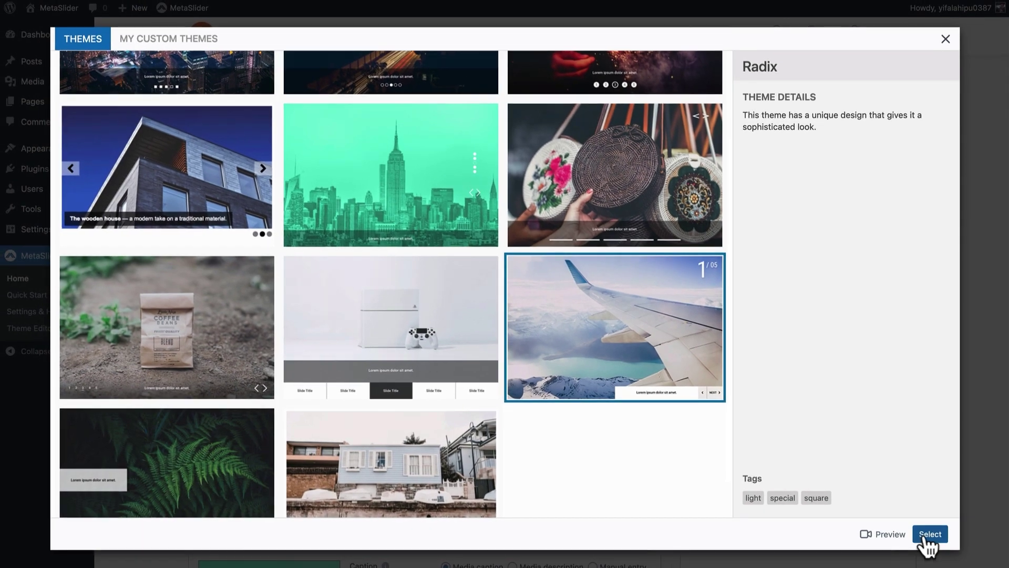
left_click(928, 534)
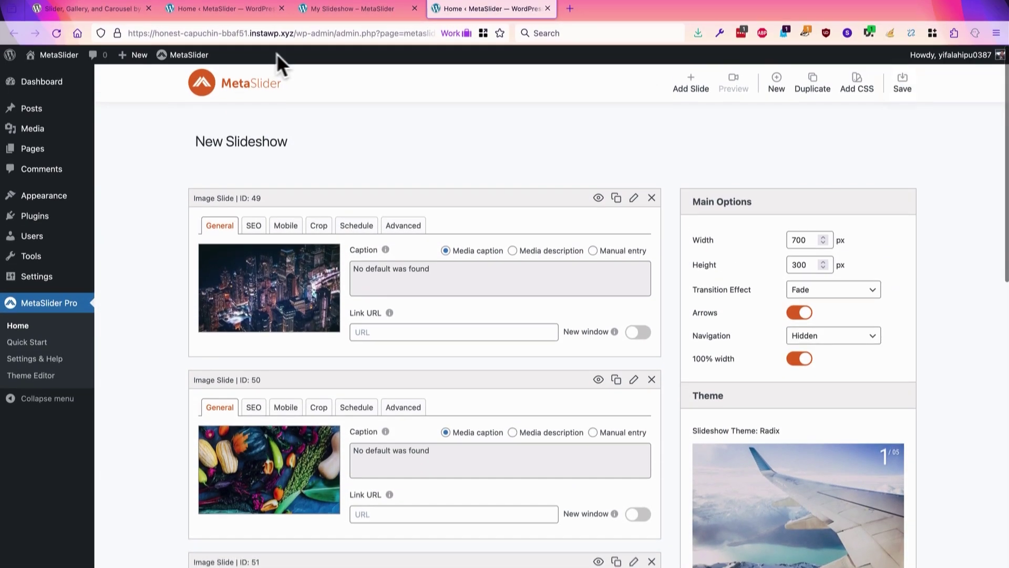
Reload the published My Slideshow post and inspect the Radix theme's previous and next arrows.
left_click(322, 22)
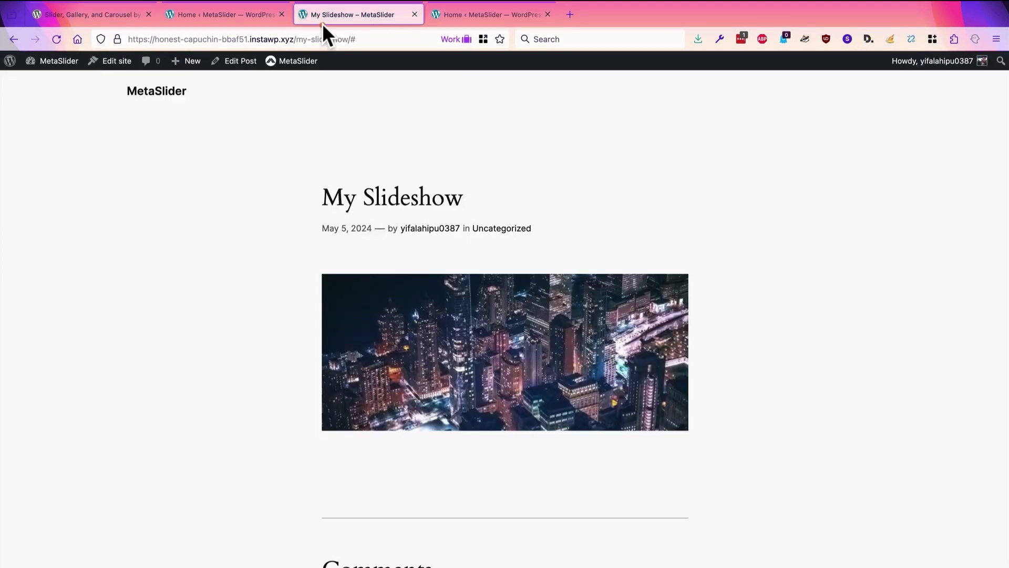
left_click(55, 39)
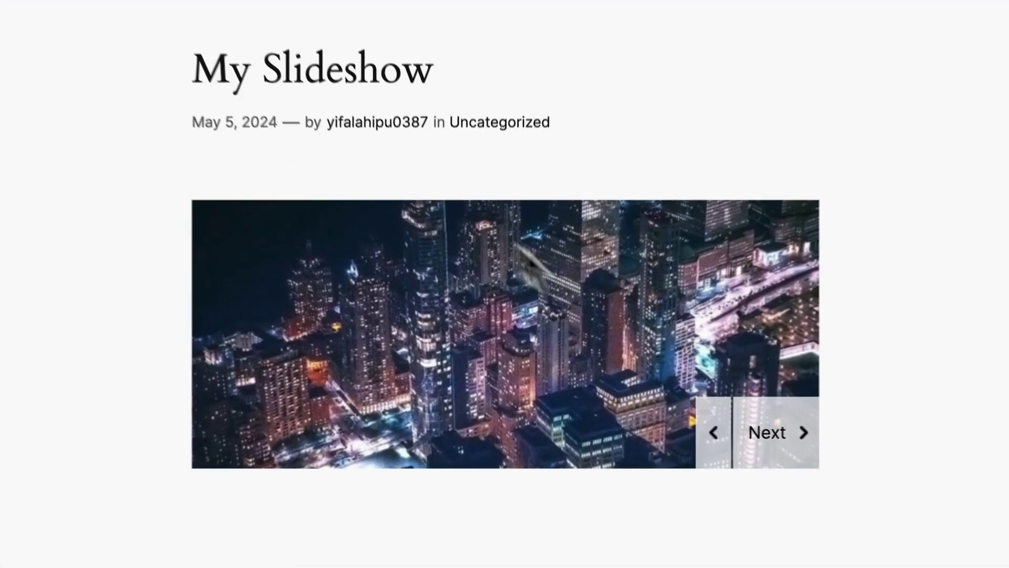
left_click(723, 433)
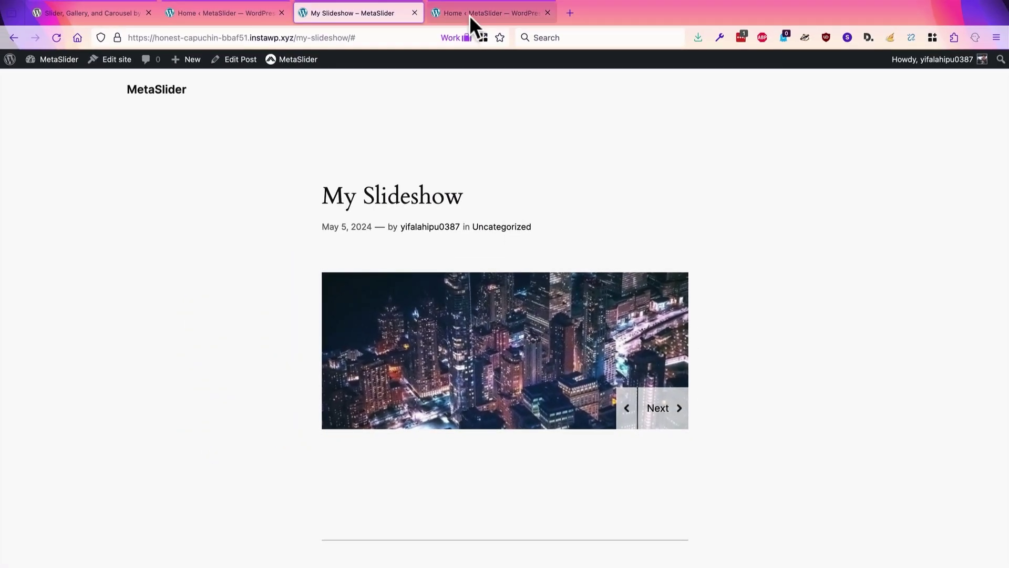
In the slideshow's main options, switch Arrows off and back on, and set Navigation to Dots.
left_click(469, 14)
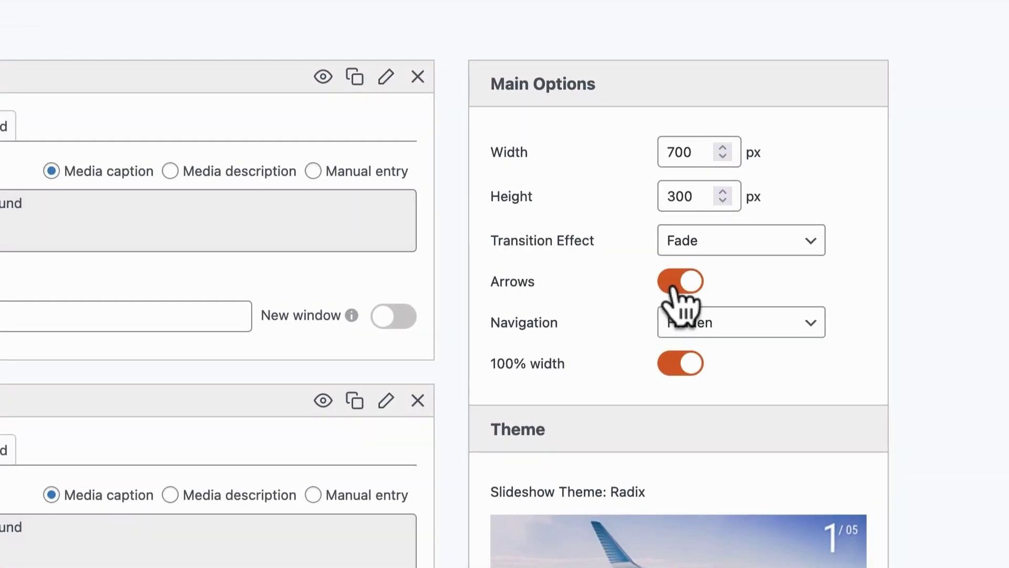
left_click(673, 288)
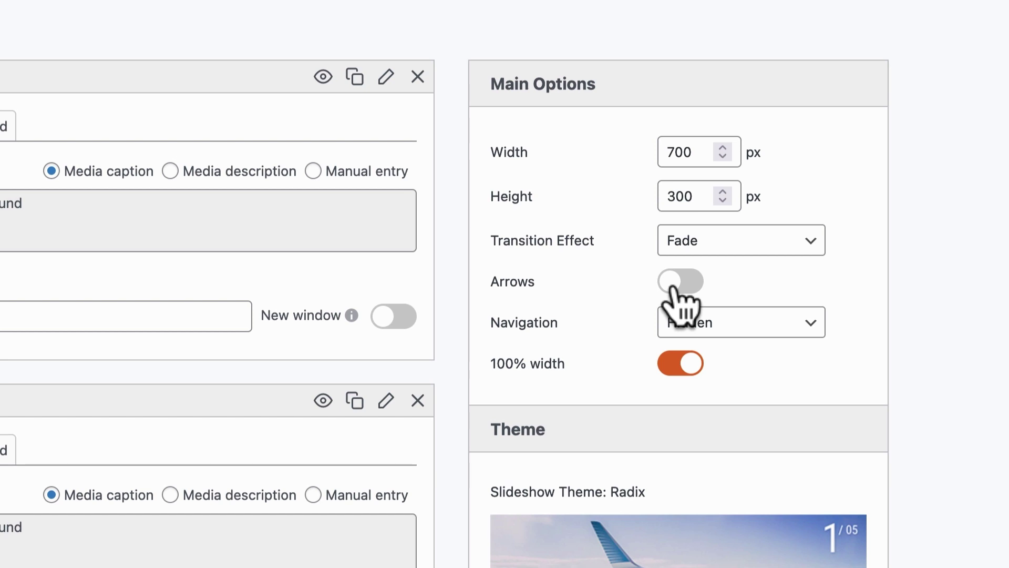
left_click(683, 287)
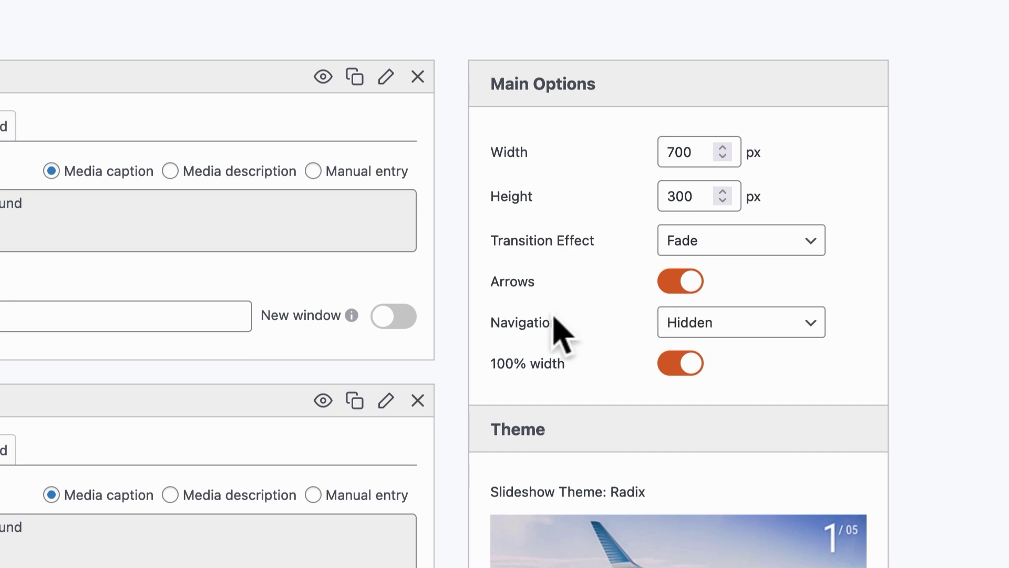
mouse_move(537, 321)
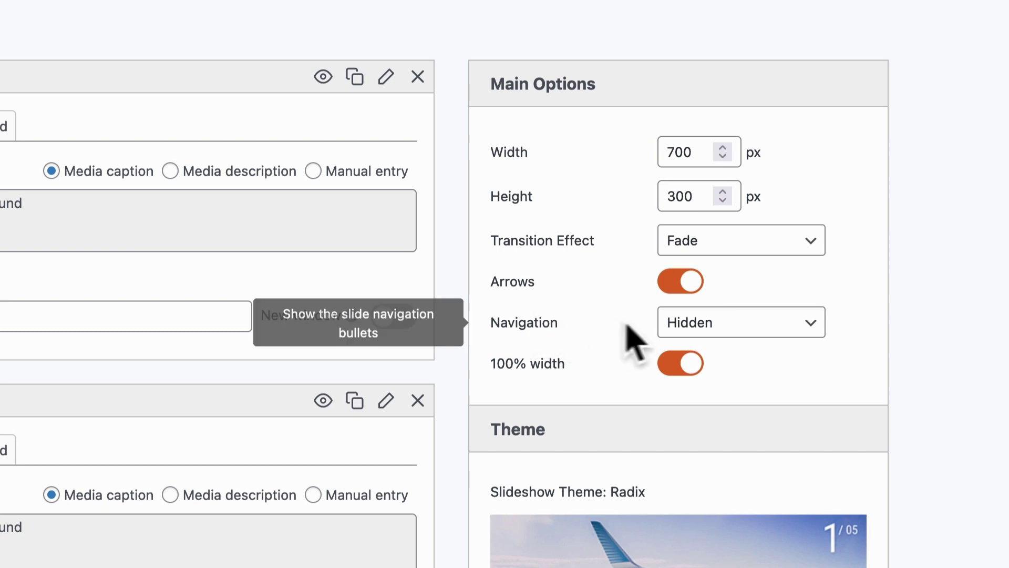
left_click(689, 326)
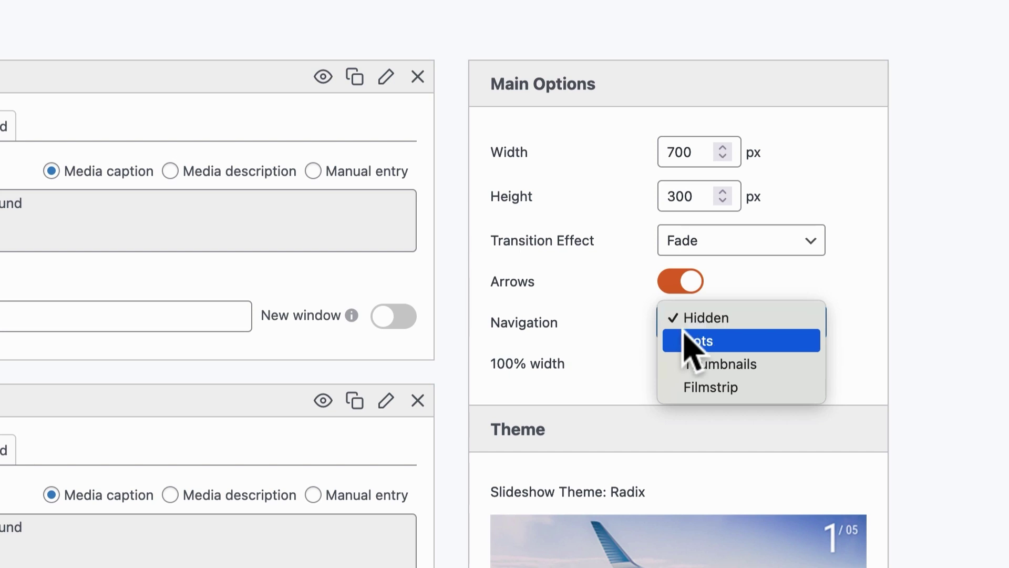
left_click(686, 342)
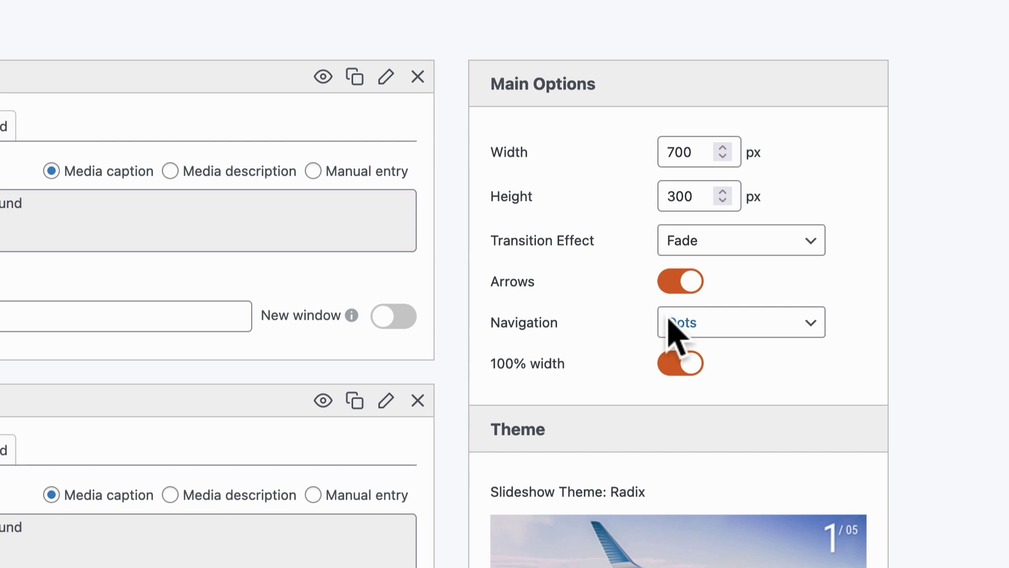
Remove the Radix theme from the slideshow and save the slideshow.
scroll(624, 371, "down", 5)
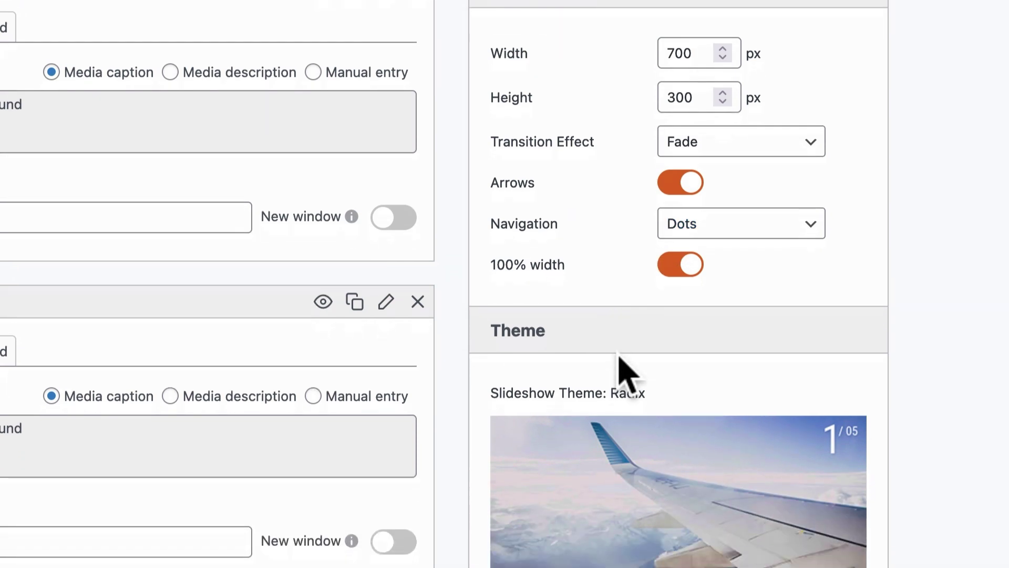
scroll(583, 513, "down", 8)
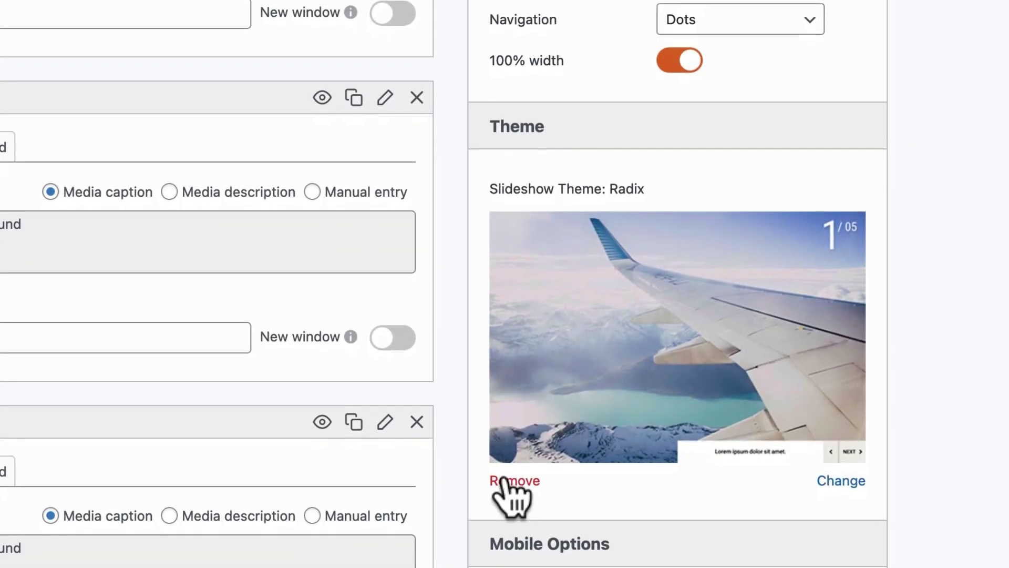
left_click(504, 481)
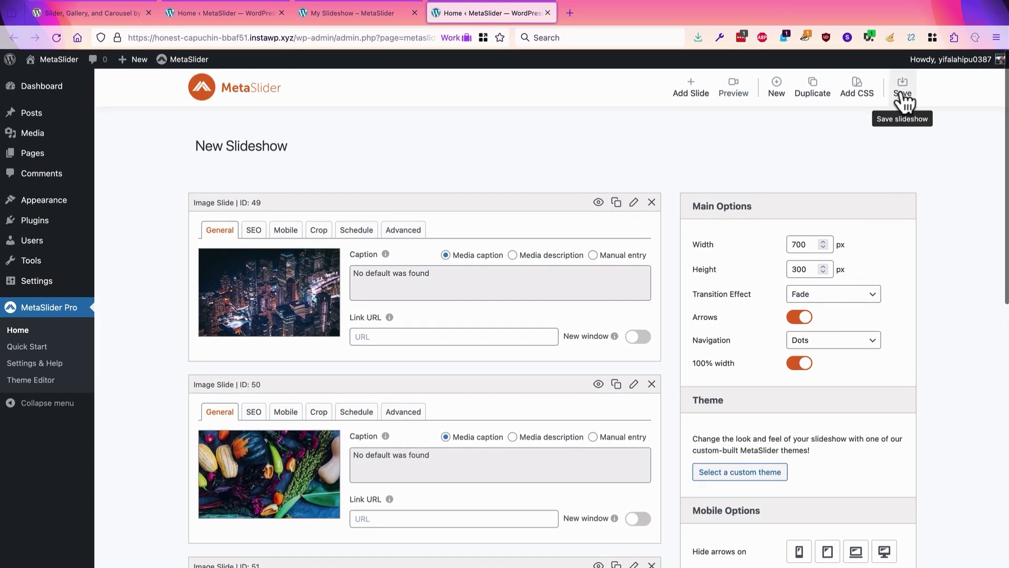
left_click(902, 90)
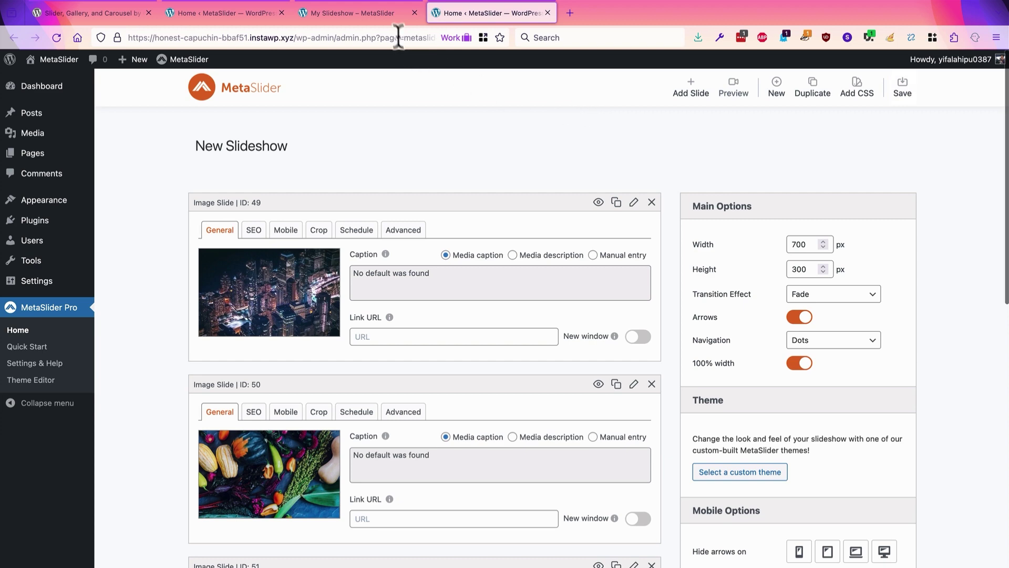
Reload the published My Slideshow post to inspect its dot navigation without a theme, and return to the slideshow's editing page.
left_click(357, 14)
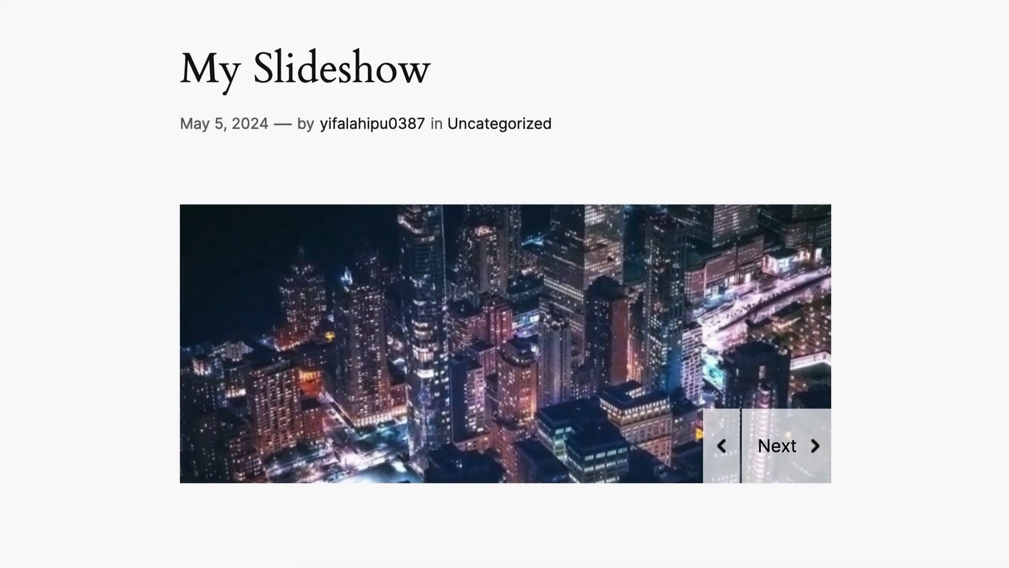
key("F5")
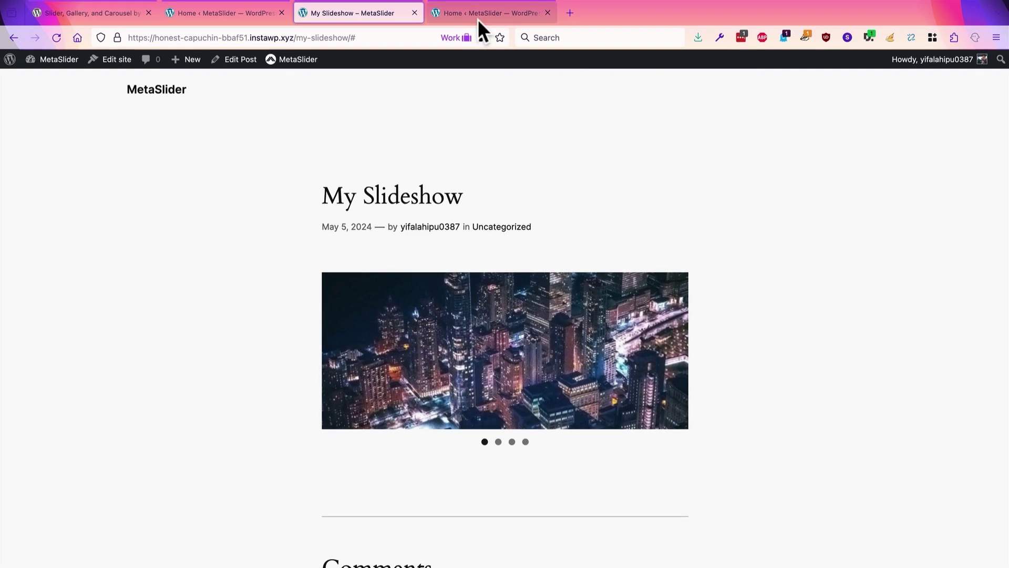
left_click(477, 18)
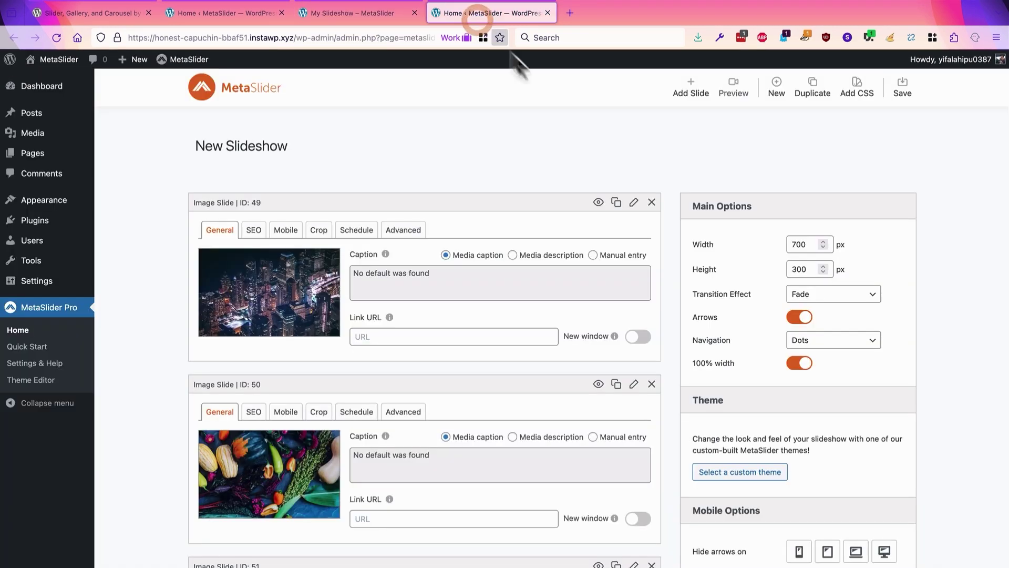
Apply the ready-made Bubble theme to the slideshow, save it, and view the published My Slideshow post.
left_click(726, 472)
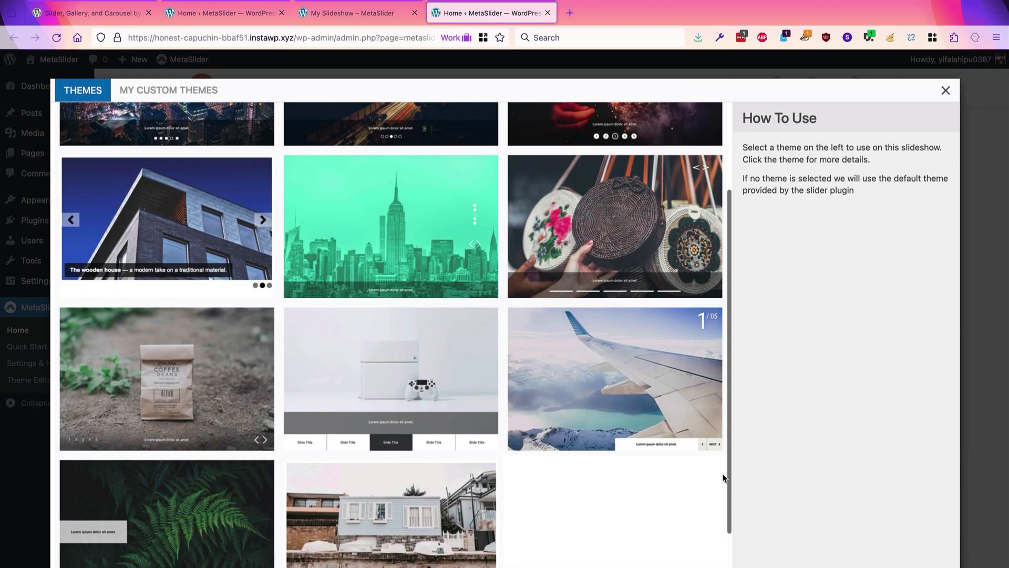
left_click(591, 436)
scroll(589, 436, "up", 3)
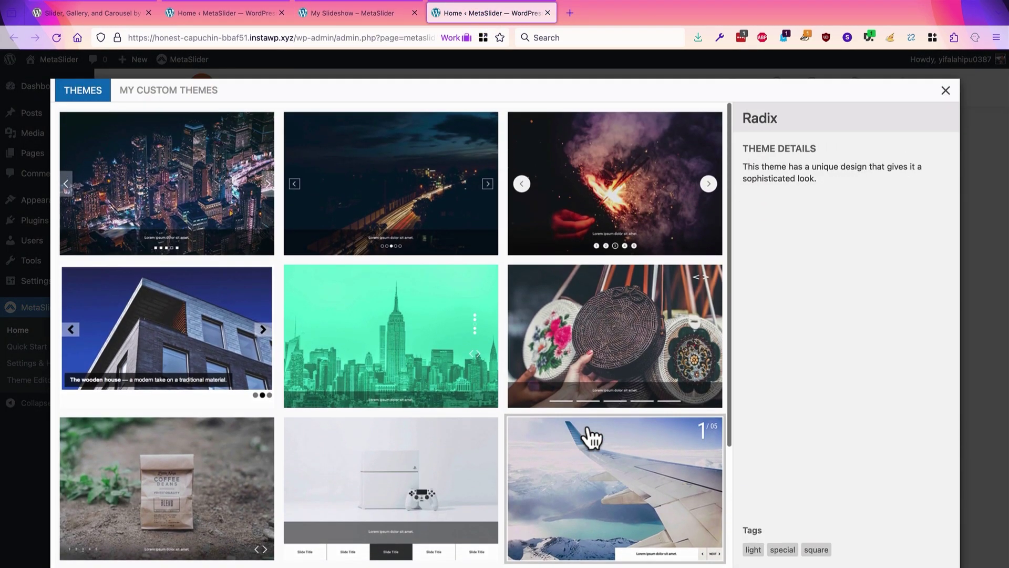
left_click(596, 179)
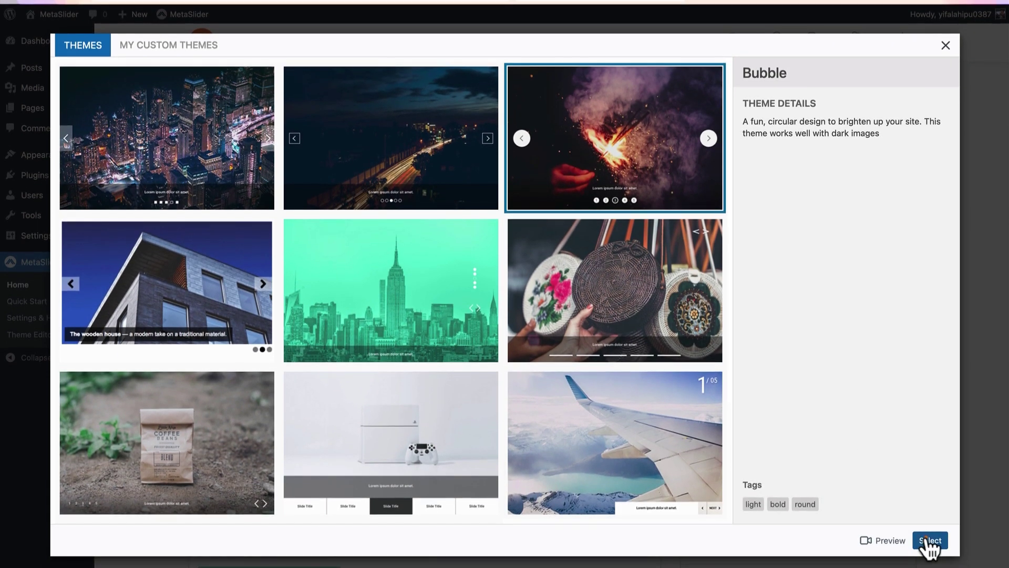
left_click(929, 542)
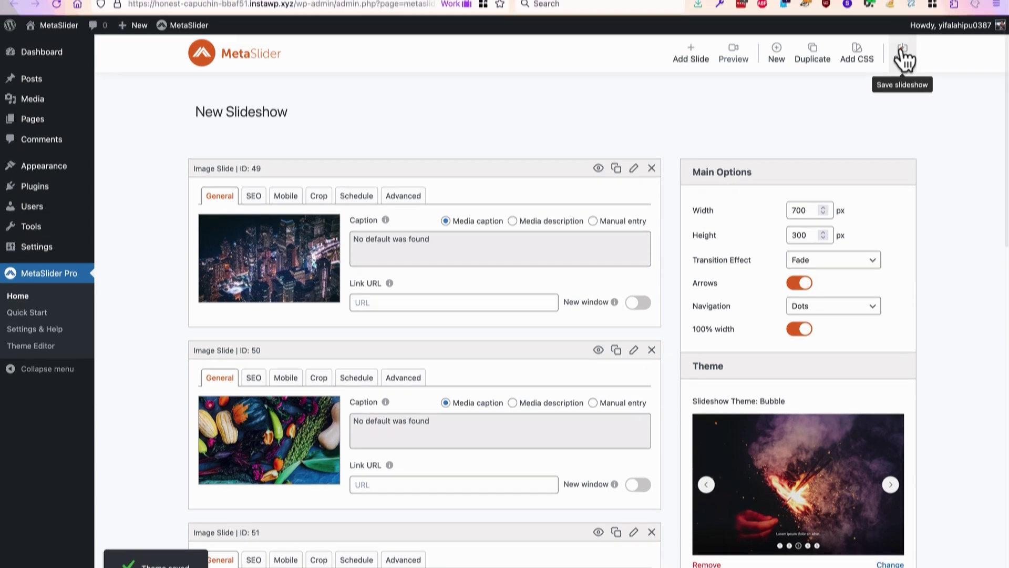
left_click(903, 49)
left_click(341, 18)
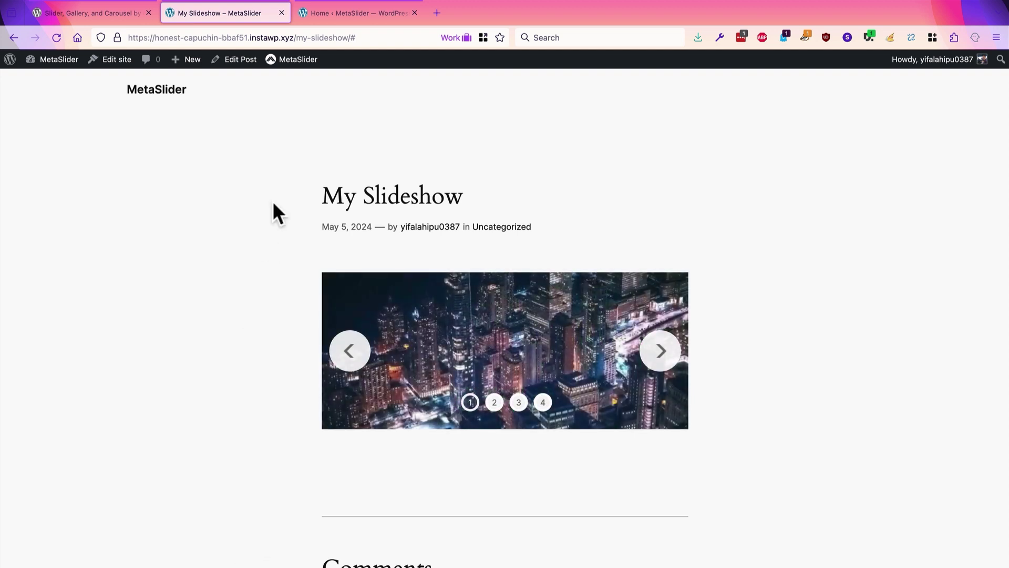
Set the slideshow's Navigation option to Thumbnails and save the slideshow.
left_click(342, 13)
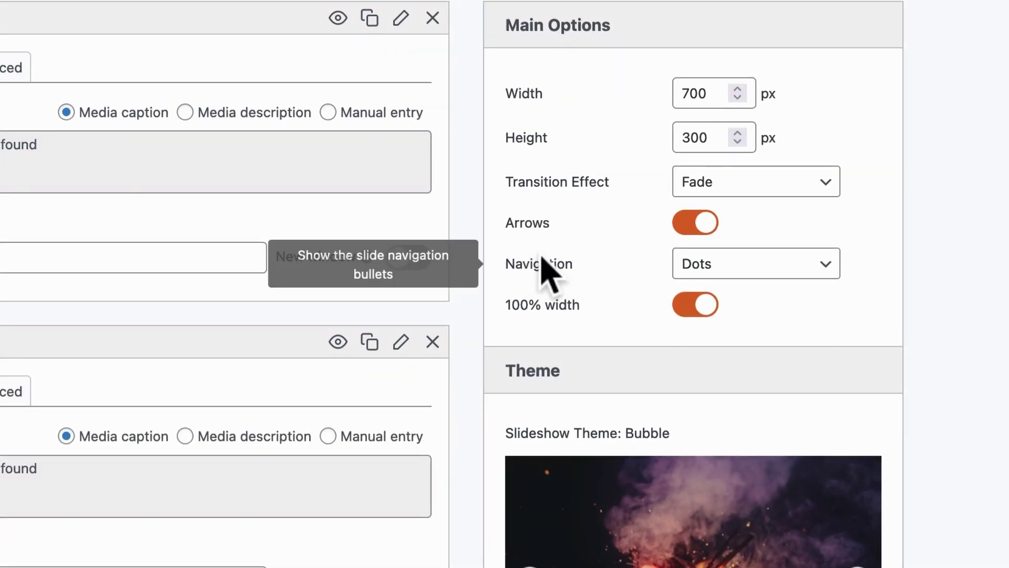
left_click(702, 272)
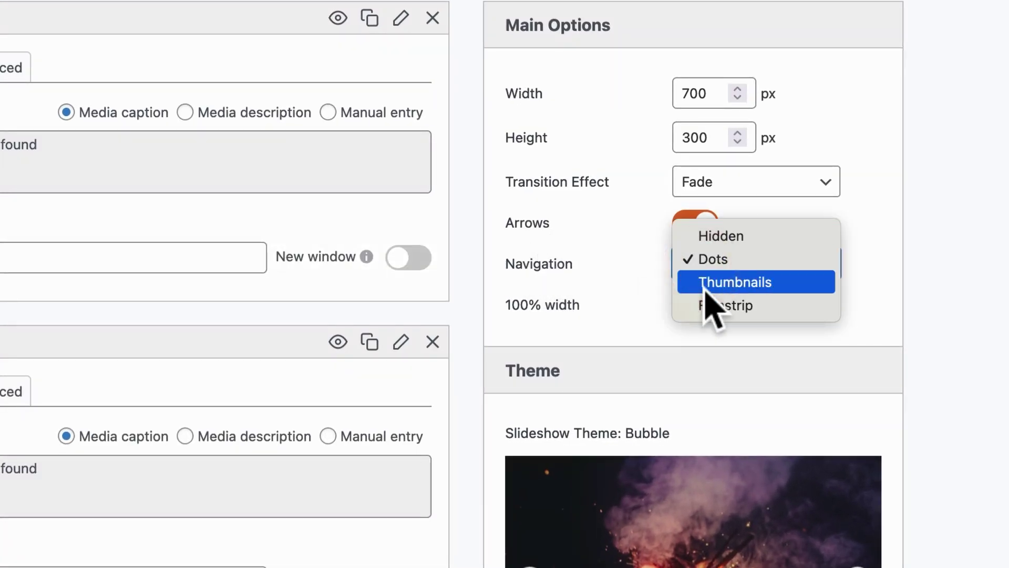
left_click(705, 283)
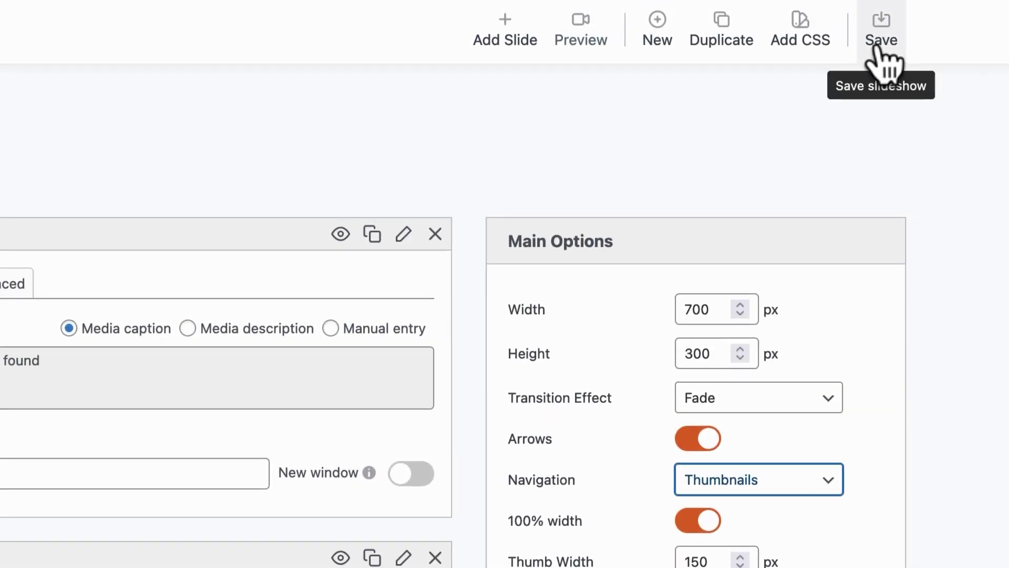
left_click(879, 52)
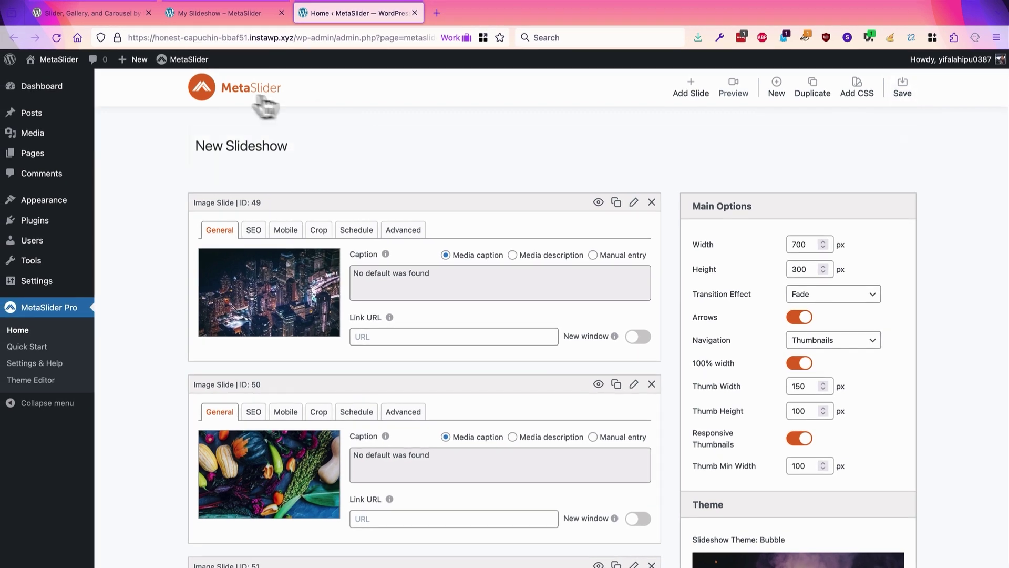
Reload the published My Slideshow post and switch between its slides using the thumbnails below the image.
left_click(201, 14)
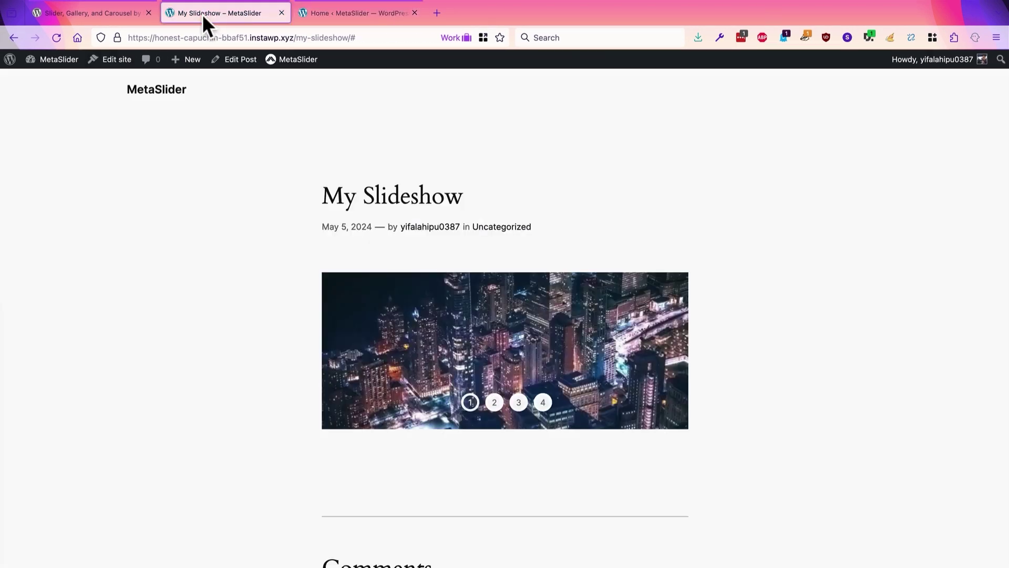
left_click(56, 36)
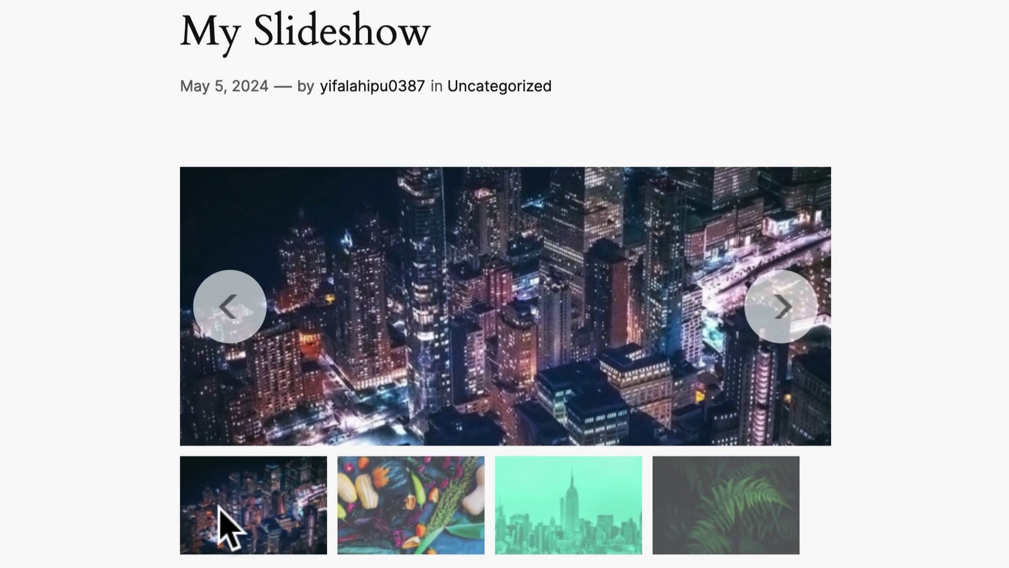
left_click(441, 518)
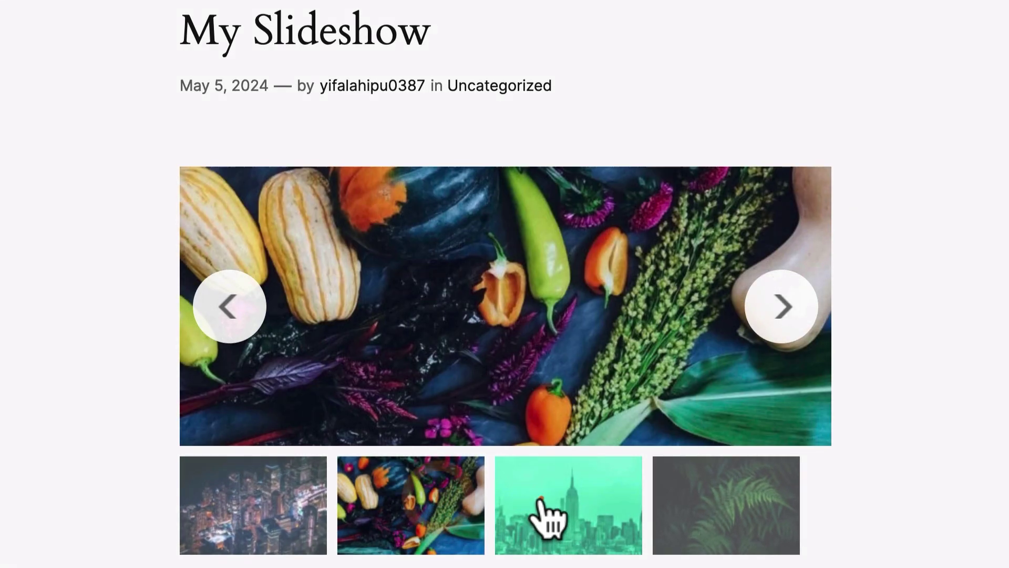
left_click(539, 502)
left_click(715, 520)
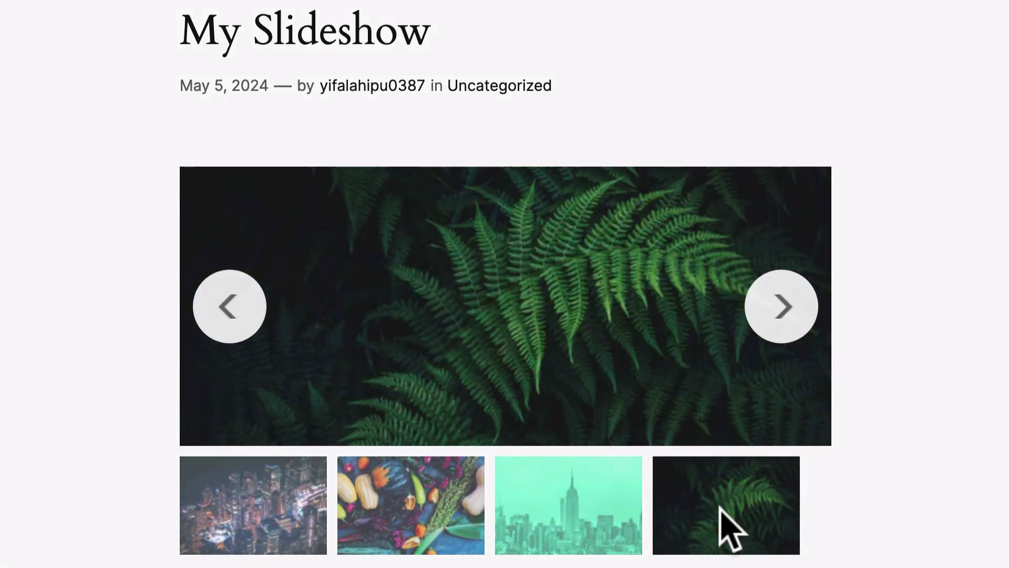
left_click(590, 523)
left_click(441, 538)
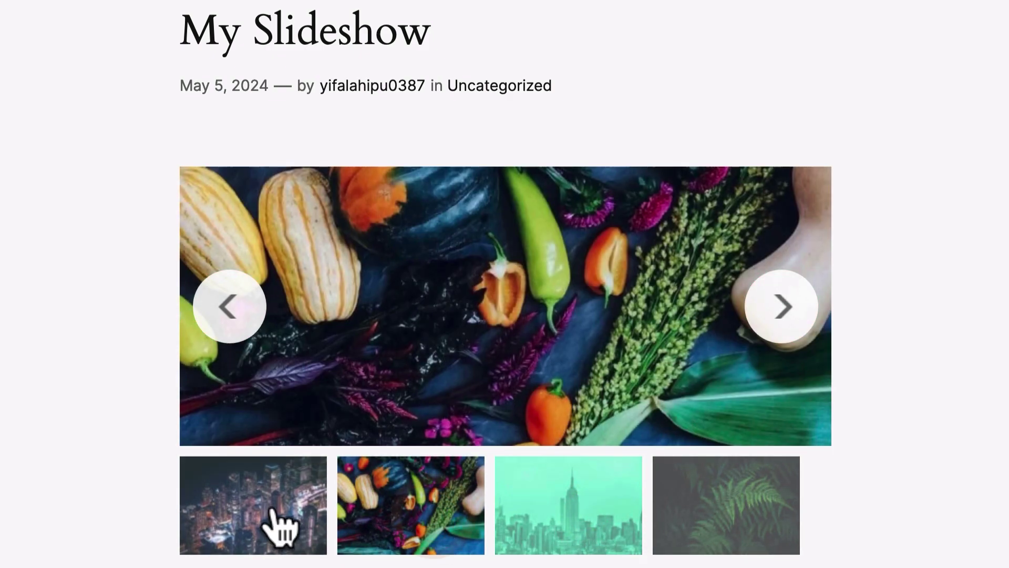
left_click(273, 509)
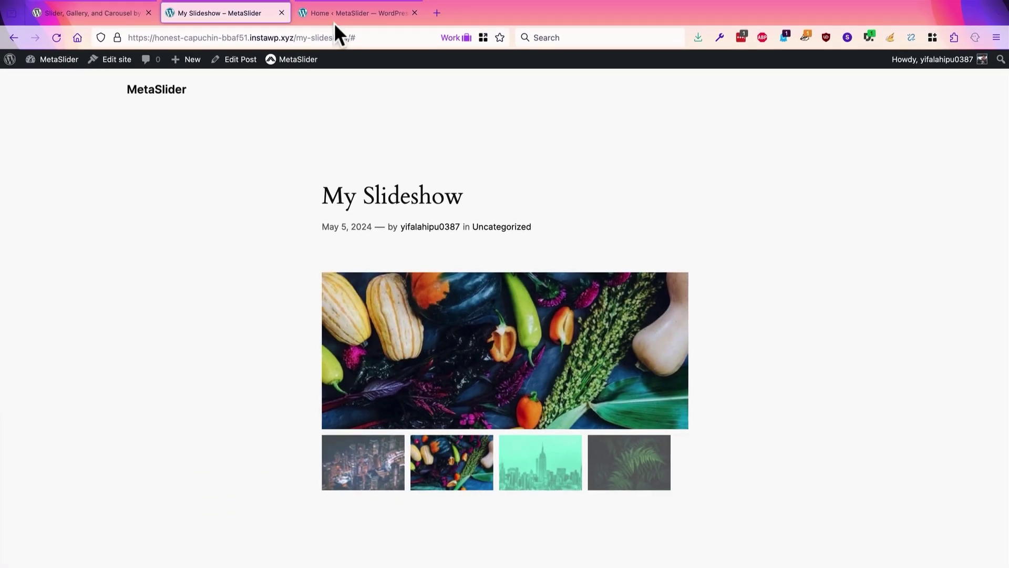
Return to the slideshow's editing page, set the Thumb Width to 160 px and save the slideshow.
left_click(335, 16)
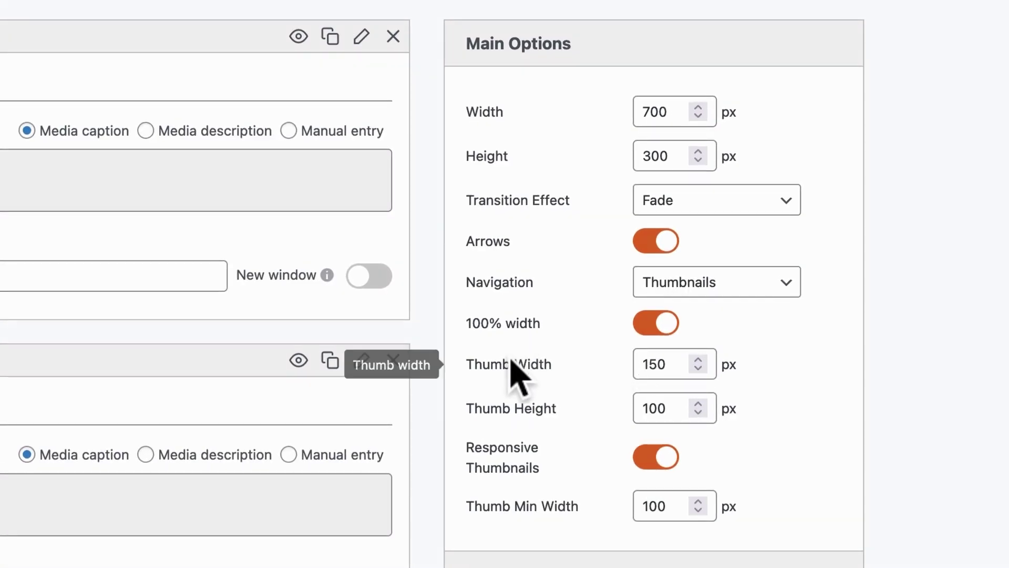
left_click(655, 364)
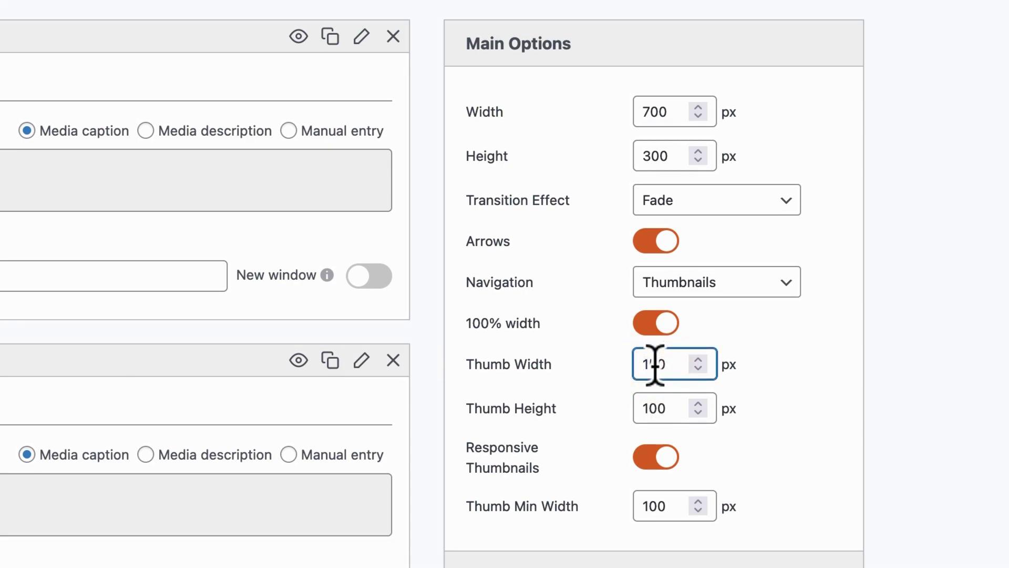
key("BackSpace")
type("6")
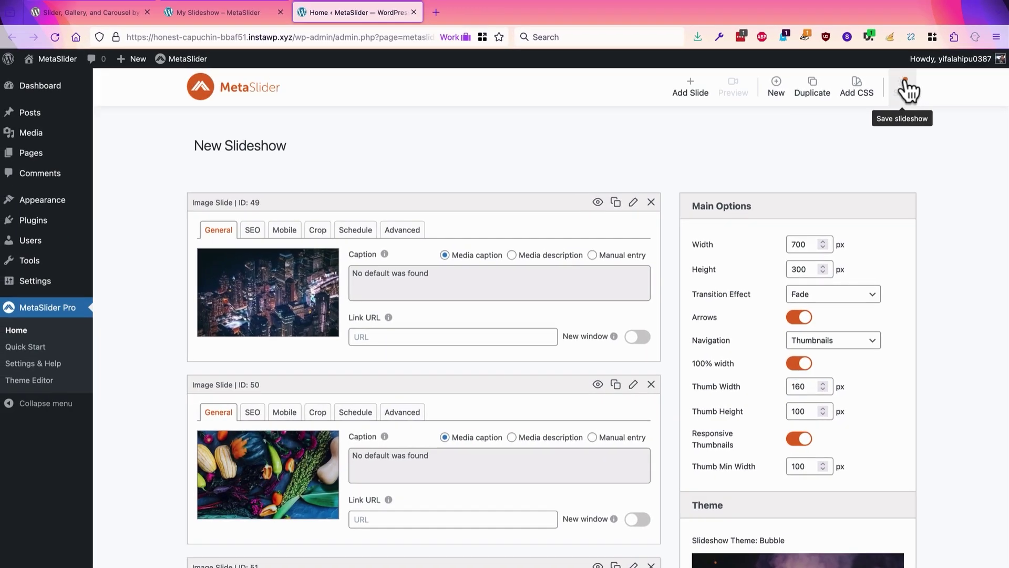
left_click(902, 84)
Reload the published My Slideshow post to check the resized thumbnails and switch between slides with them.
left_click(219, 13)
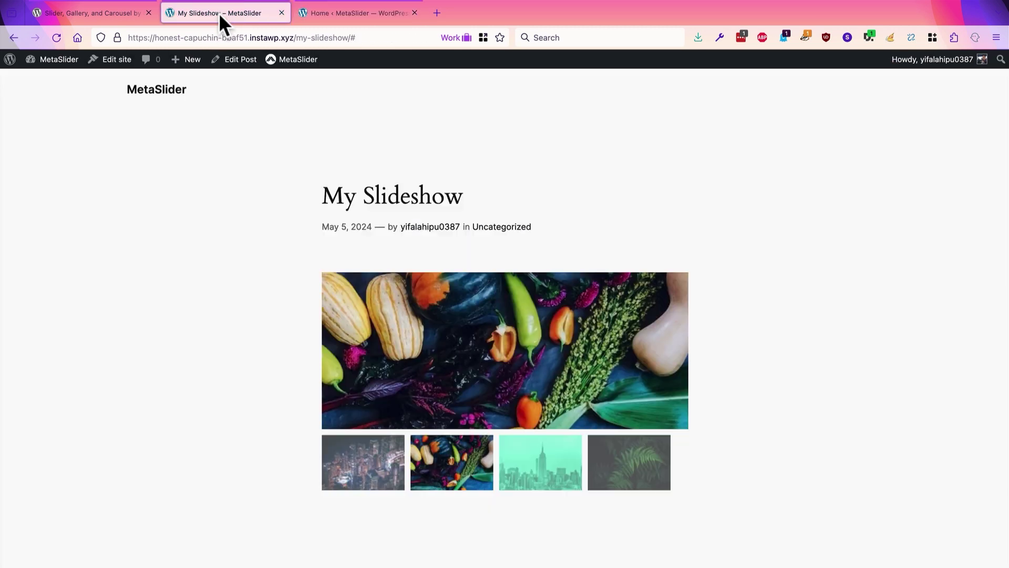
left_click(52, 36)
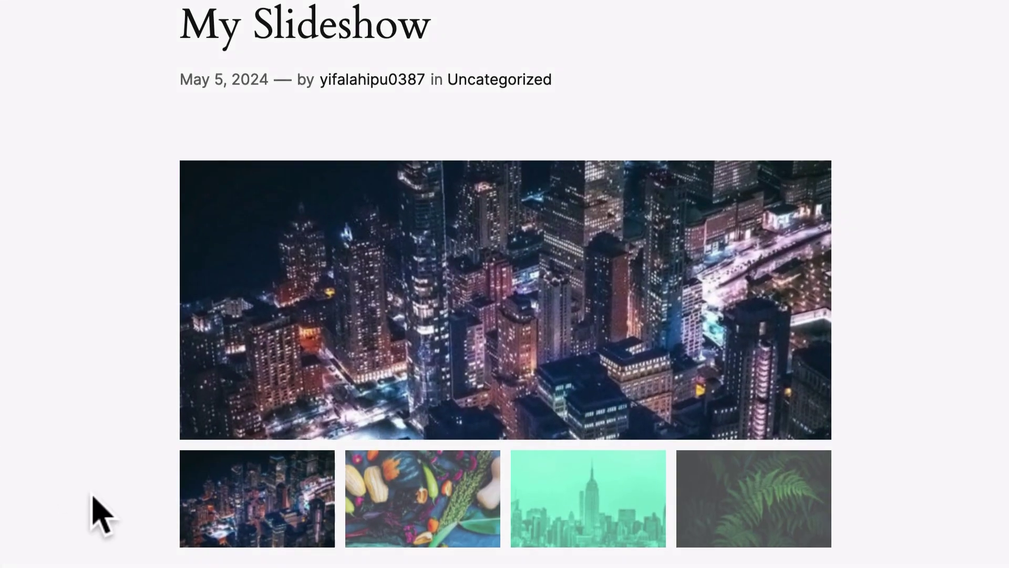
left_click(435, 523)
left_click(581, 515)
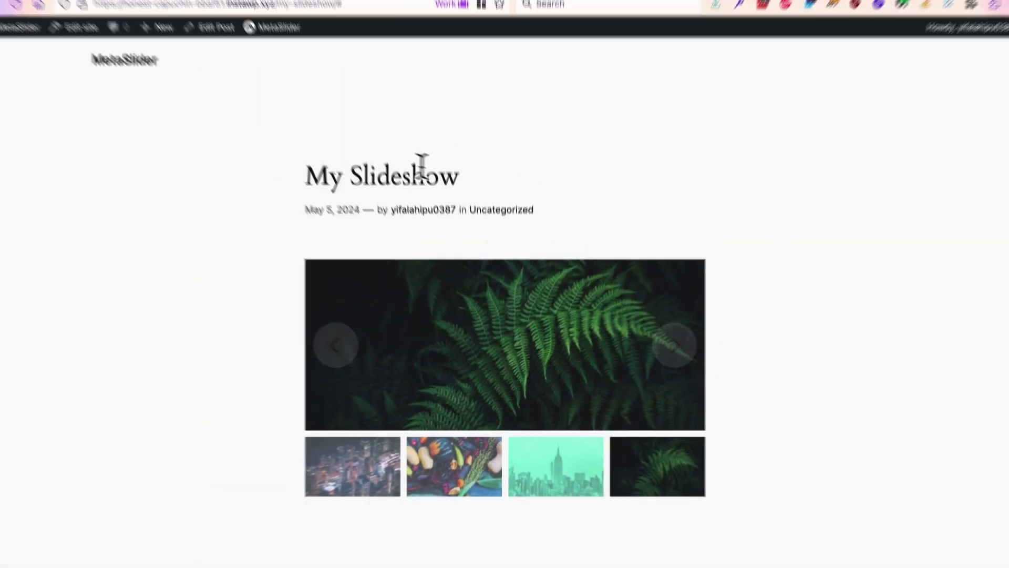
Change the slideshow's Navigation option to Filmstrip on its editing page and save the slideshow.
left_click(356, 13)
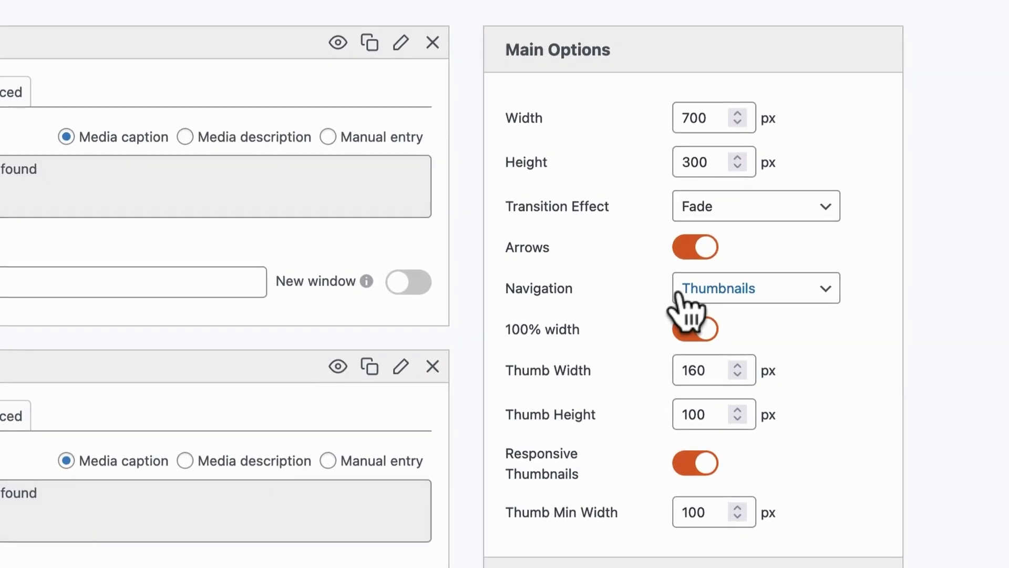
left_click(678, 293)
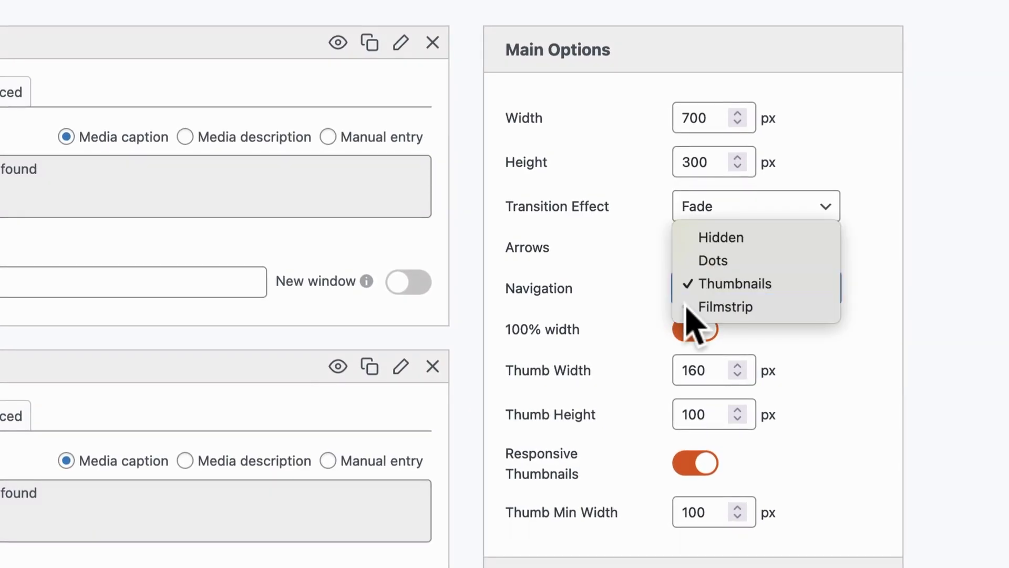
left_click(689, 308)
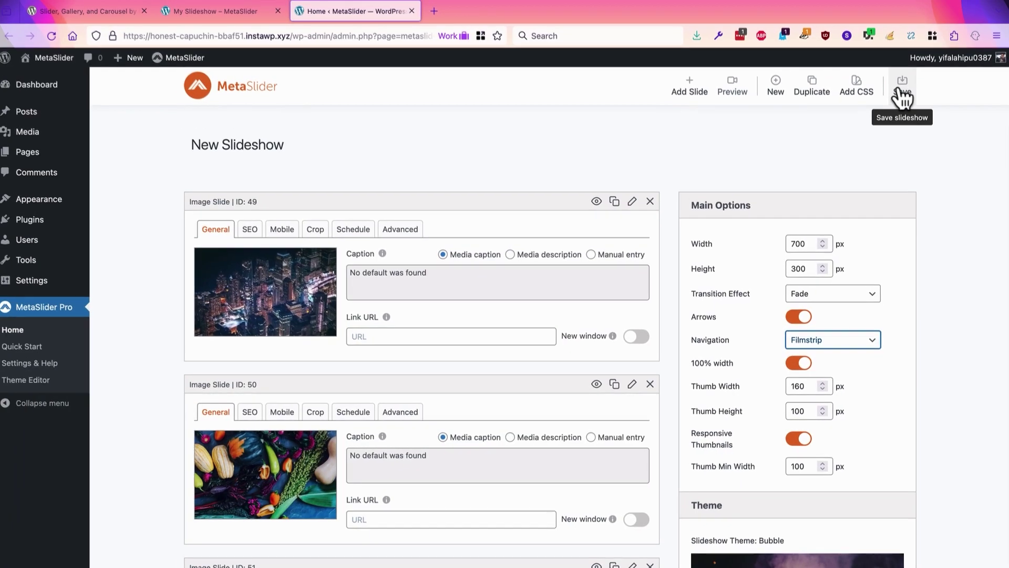
left_click(901, 95)
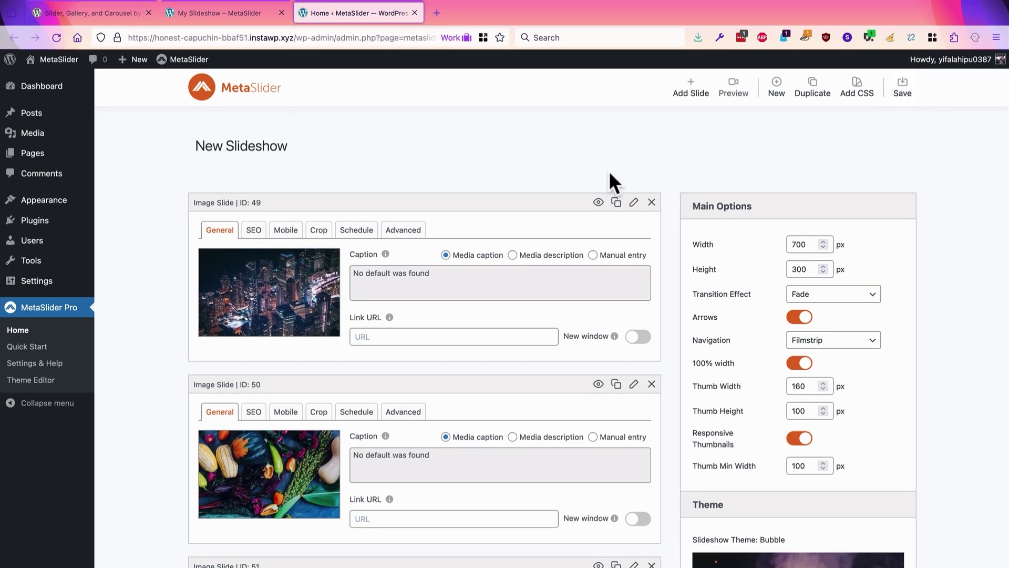
Reload the published My Slideshow post and page forward through the filmstrip of thumbnails below the image.
left_click(212, 20)
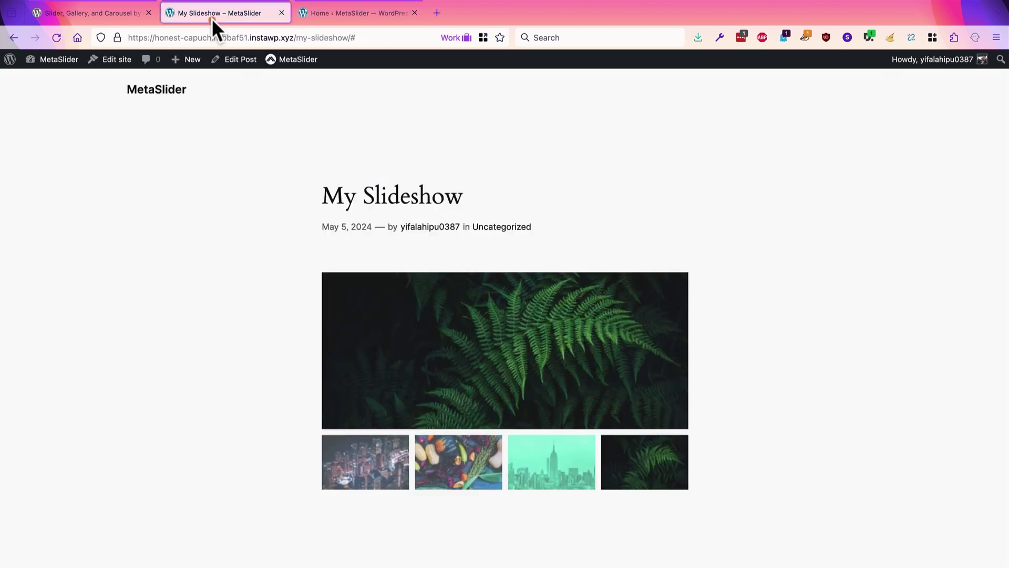
left_click(59, 32)
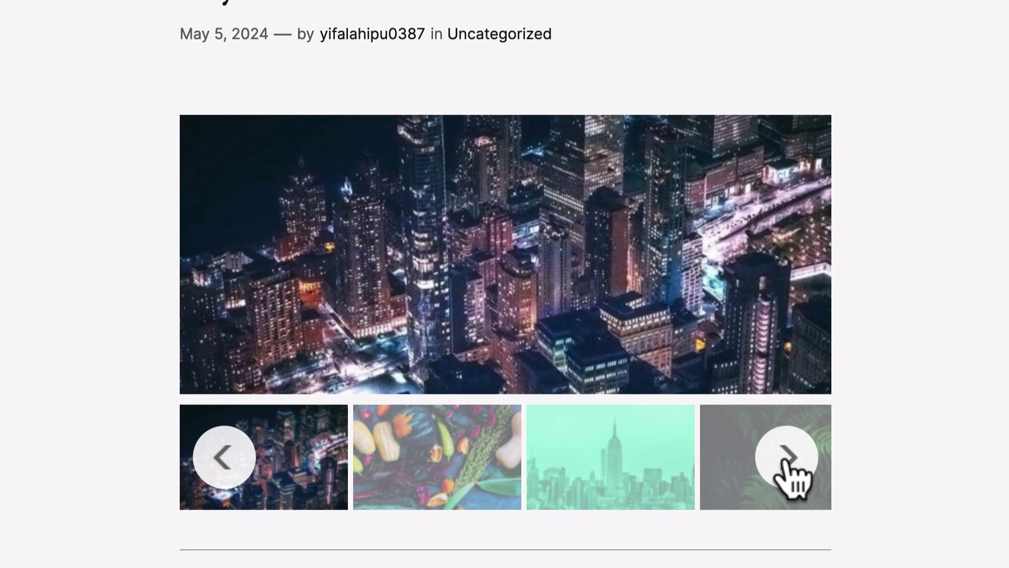
left_click(785, 458)
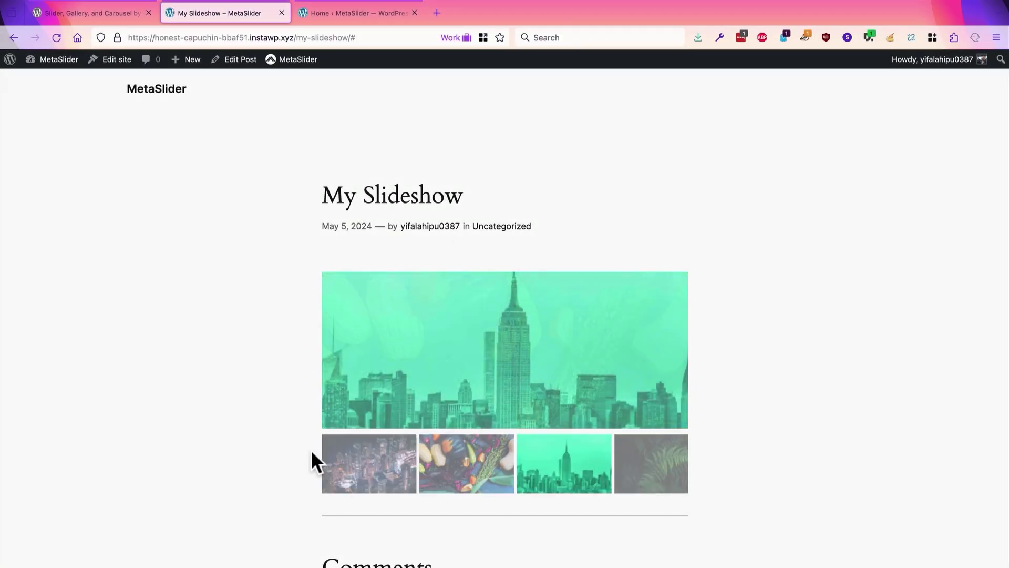
left_click(56, 36)
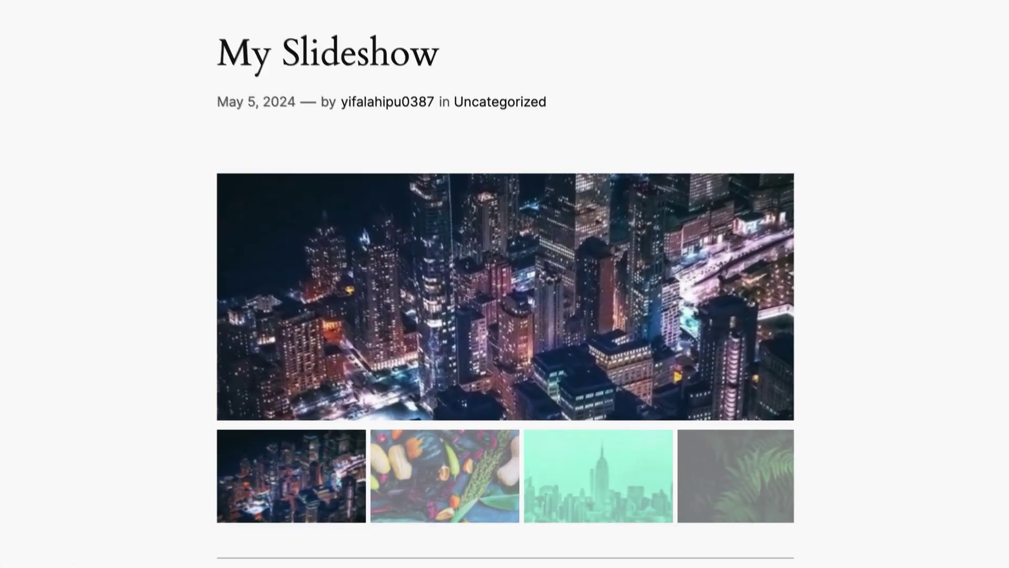
mouse_move(670, 463)
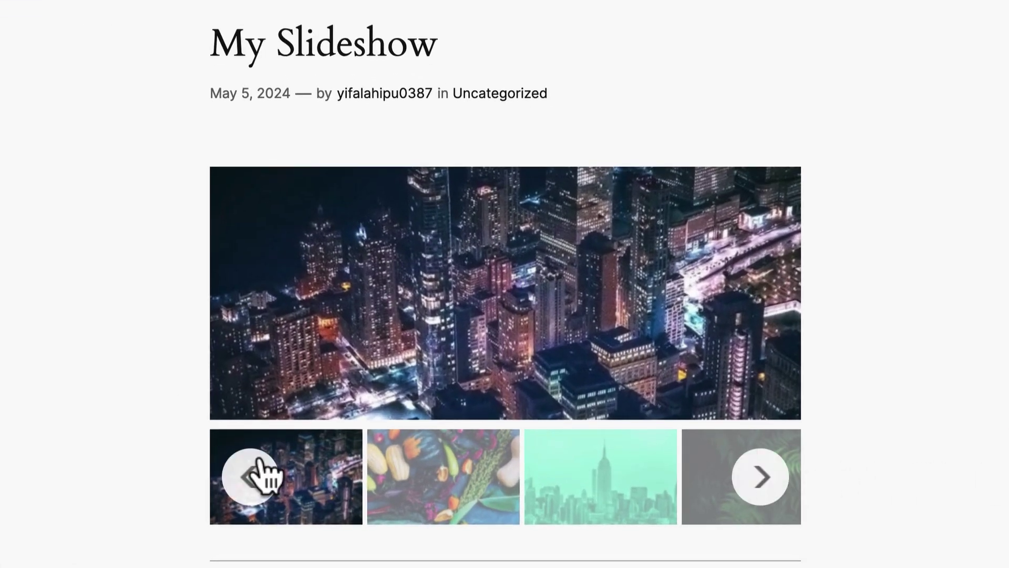
left_click(763, 491)
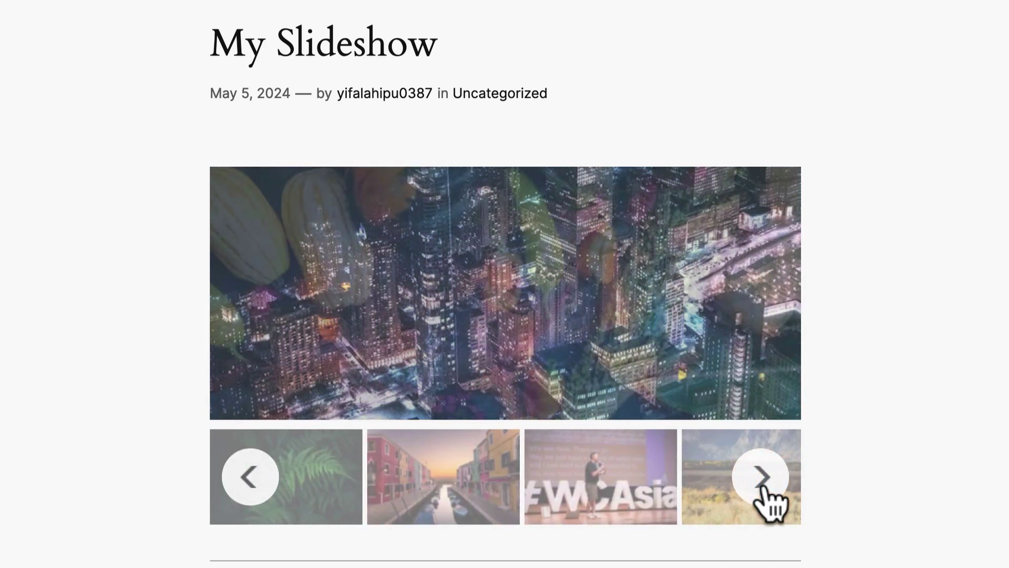
left_click(763, 492)
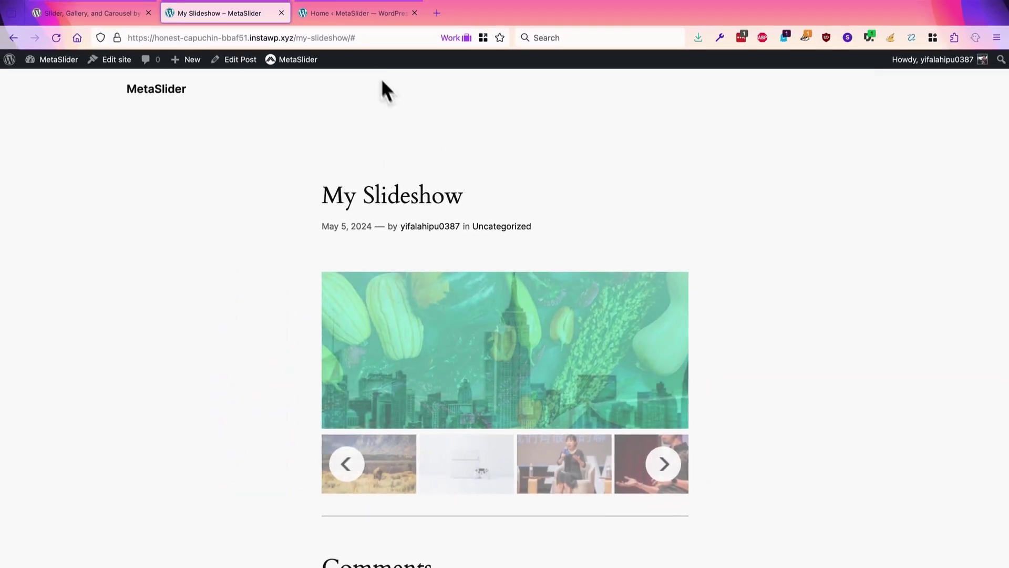
Review the Arrows setting and the Navigation choices on the slideshow's editing page, and switch to the MetaSlider plugin page on WordPress.org.
left_click(359, 14)
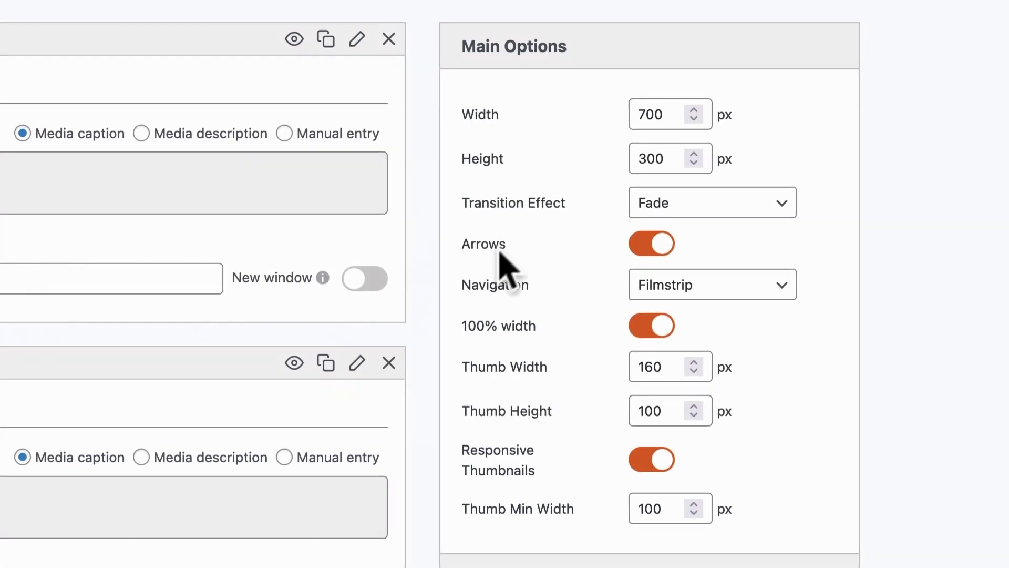
mouse_move(483, 250)
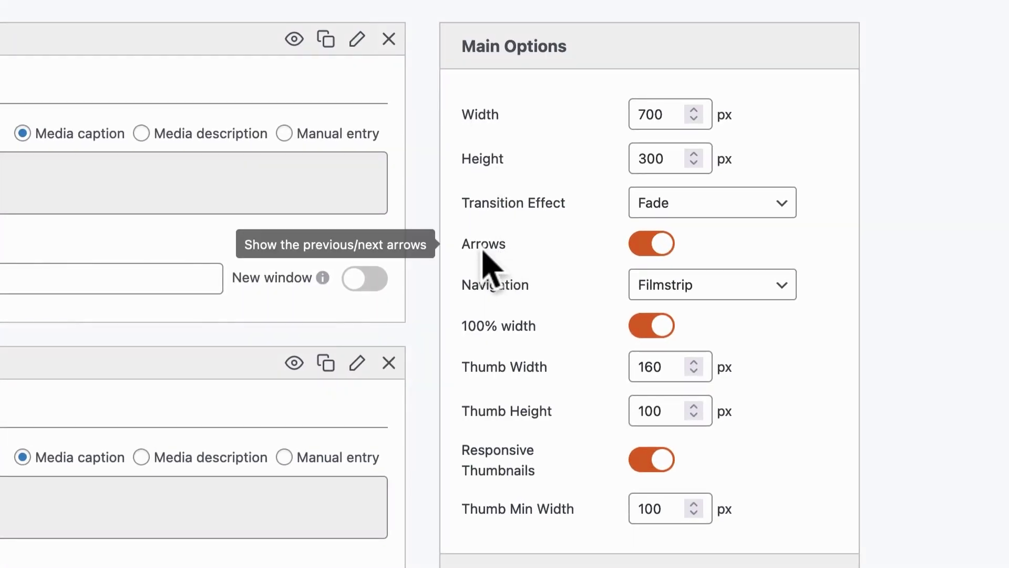
mouse_move(492, 287)
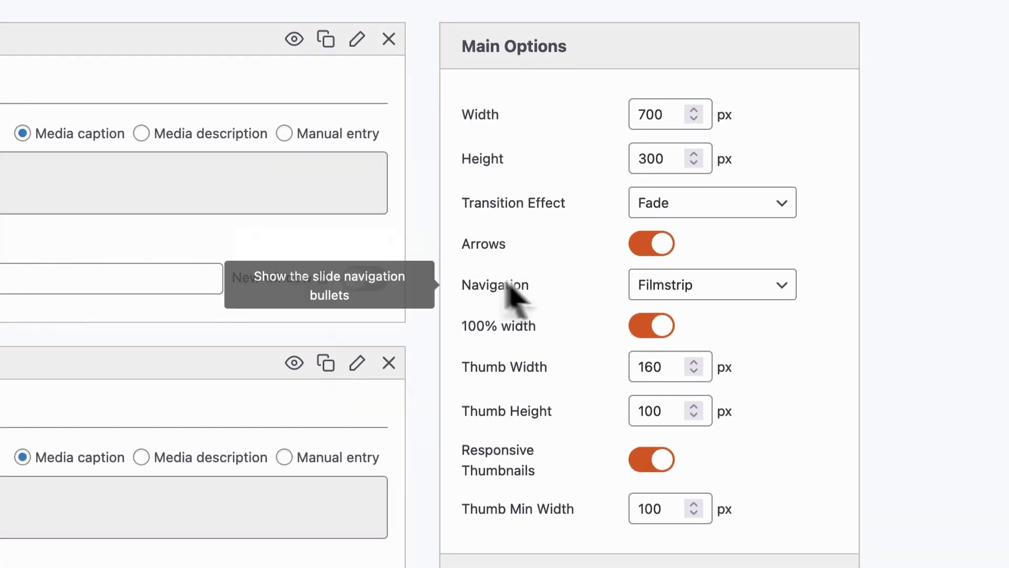
left_click(648, 282)
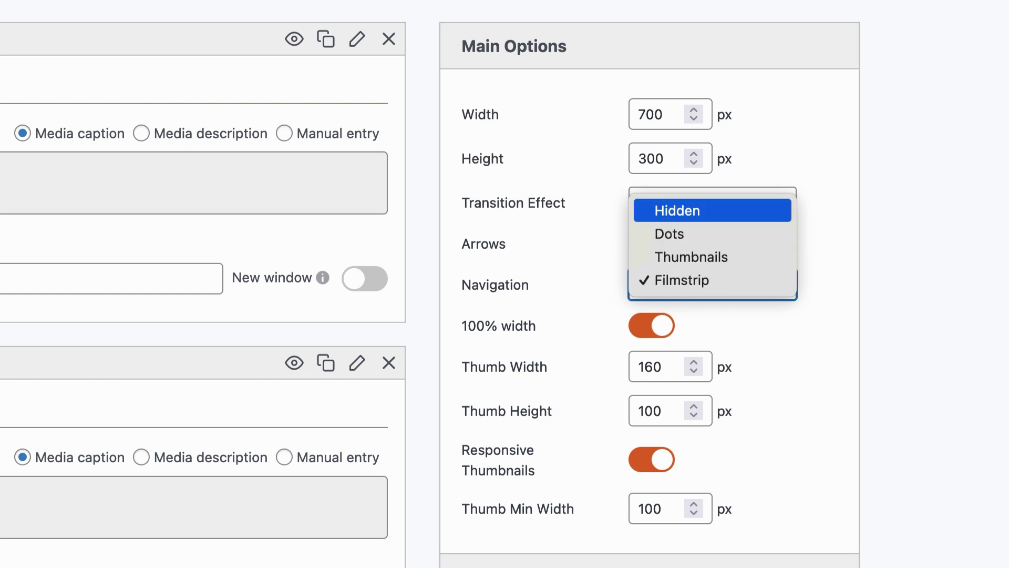
left_click(489, 2)
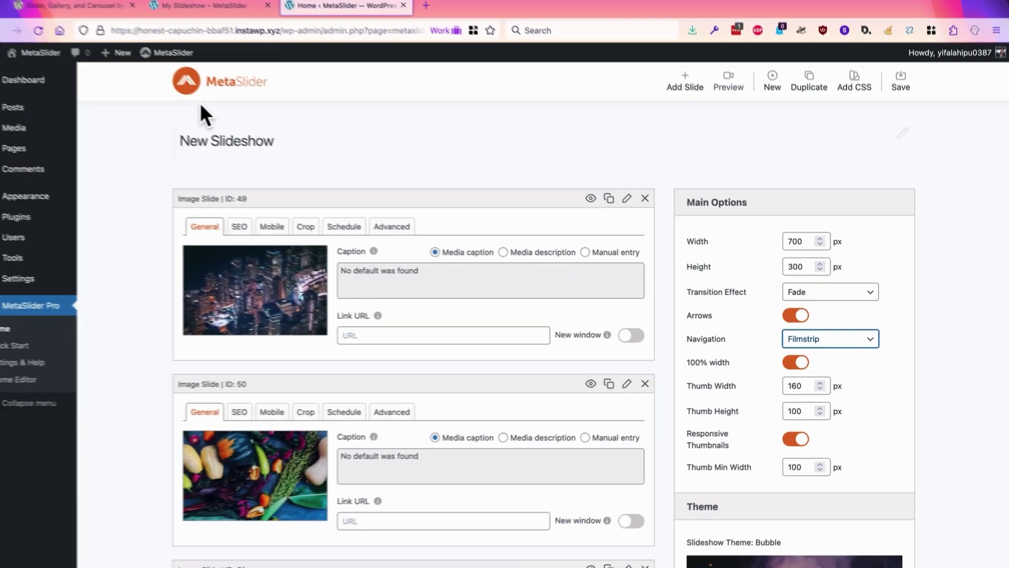
left_click(84, 8)
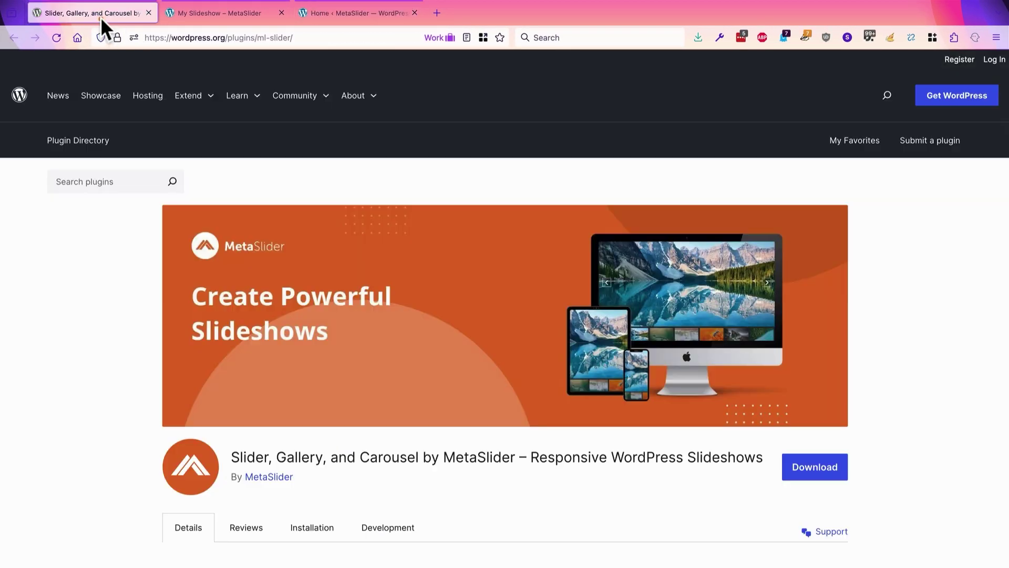